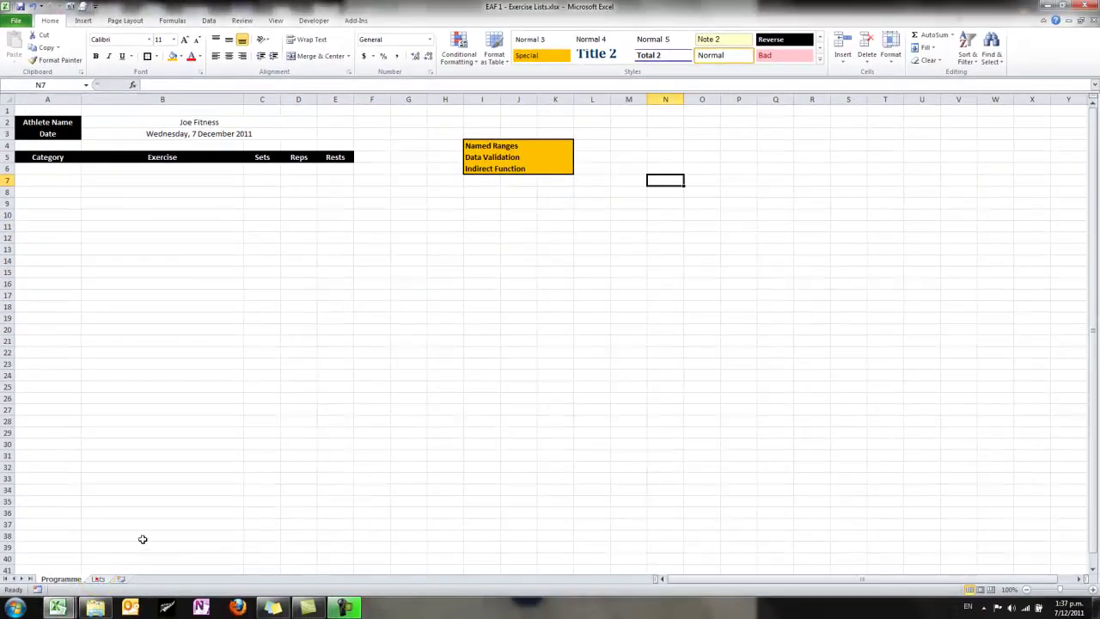
On the Lists sheet, name the exercise categories range A3:A5 as Category
left_click(98, 579)
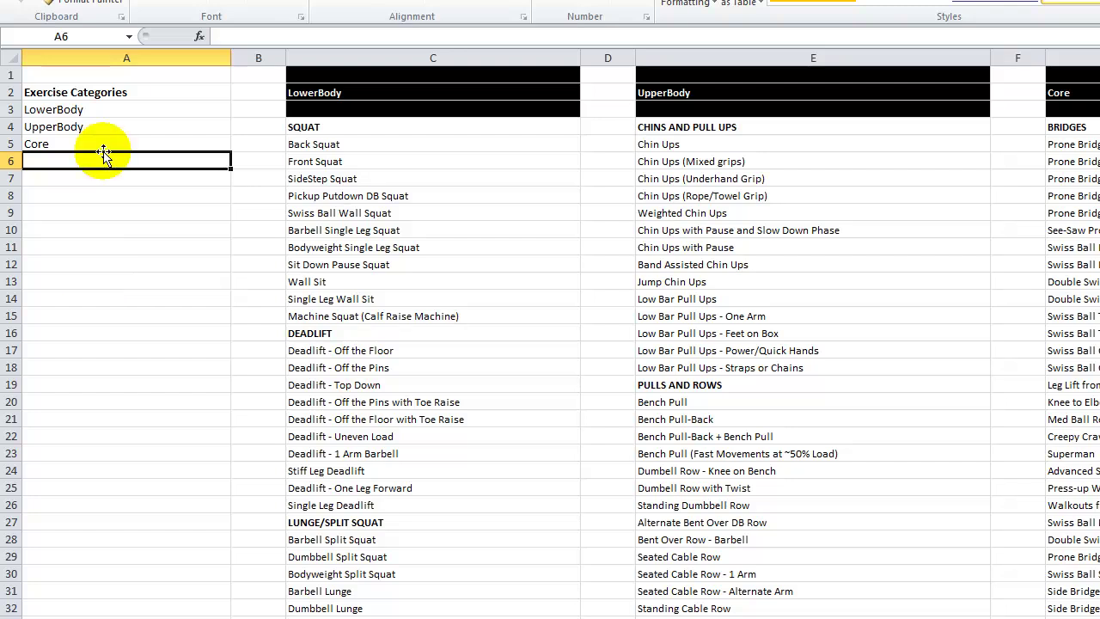
left_click(129, 107)
left_click_drag(129, 107, 129, 144)
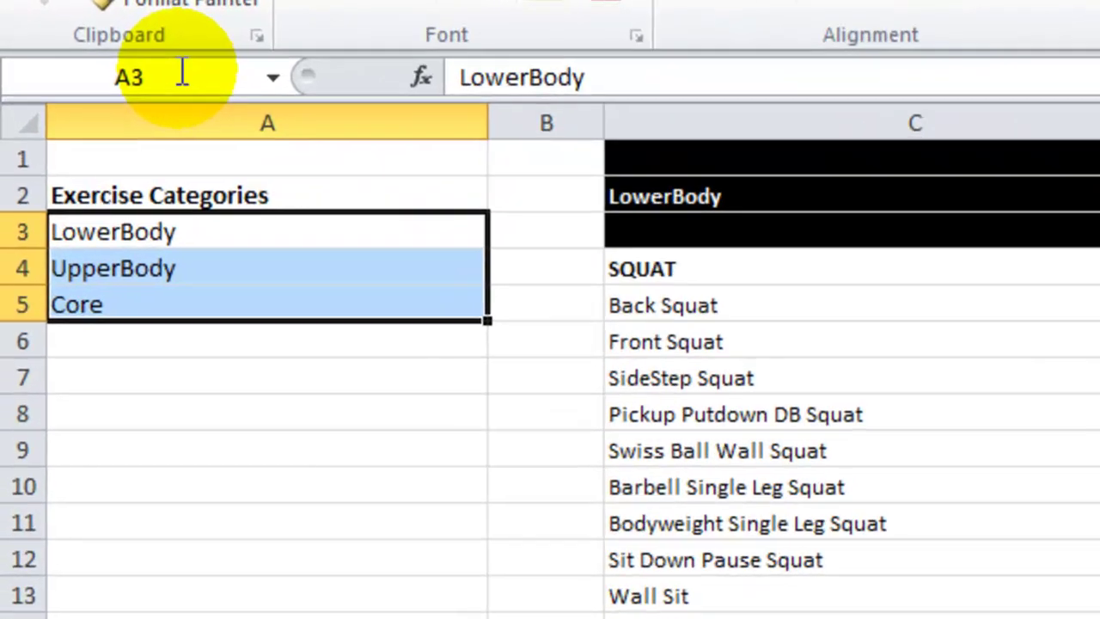
left_click(85, 34)
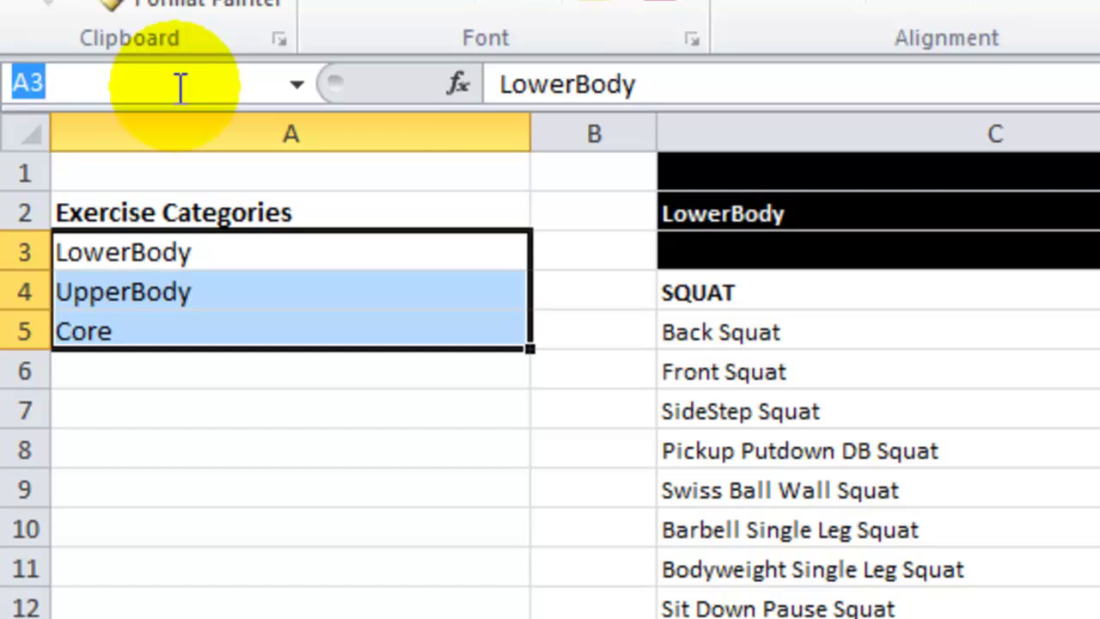
type("Categor")
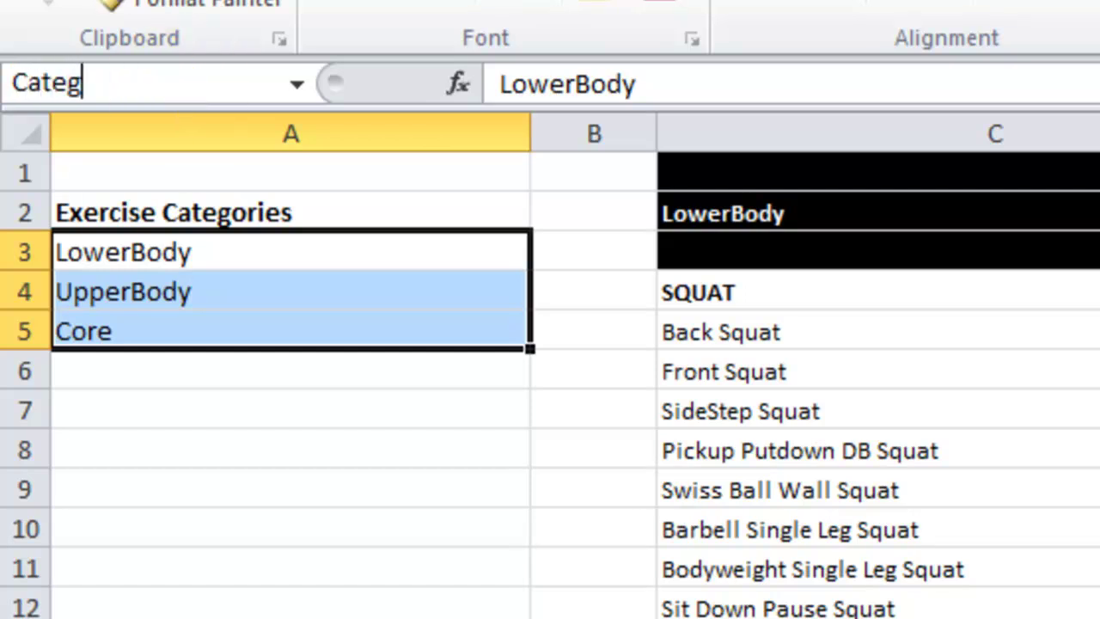
type("y")
key("Return")
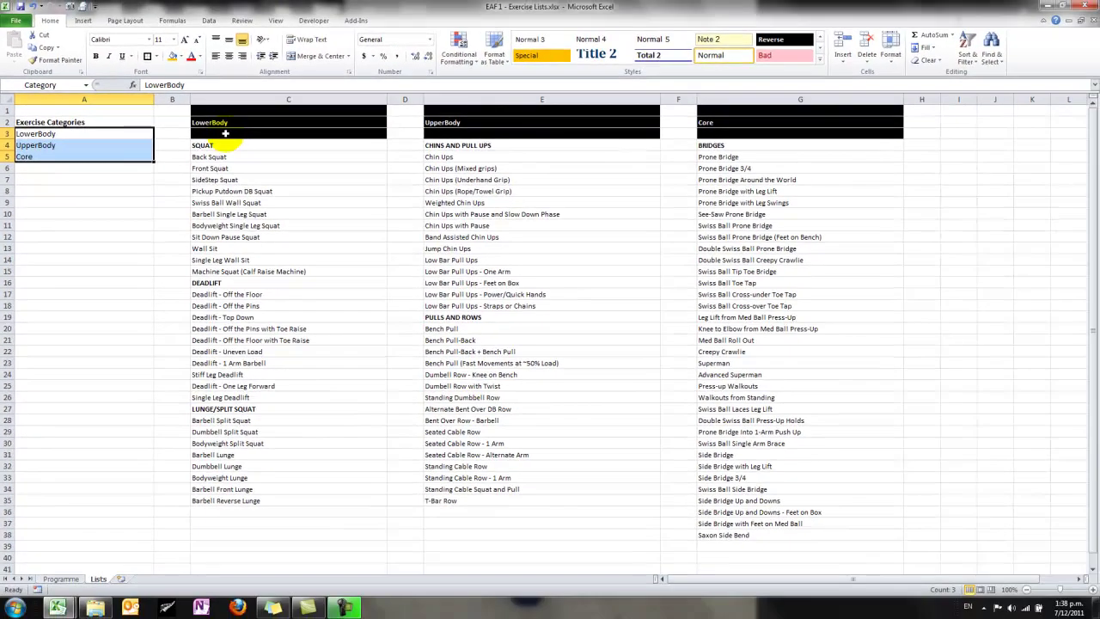
Name the lower-body exercise range C3:C37 as LowerBody
left_click_drag(771, 293, 881, 615)
left_click_drag(255, 248, 255, 524)
left_click(75, 84)
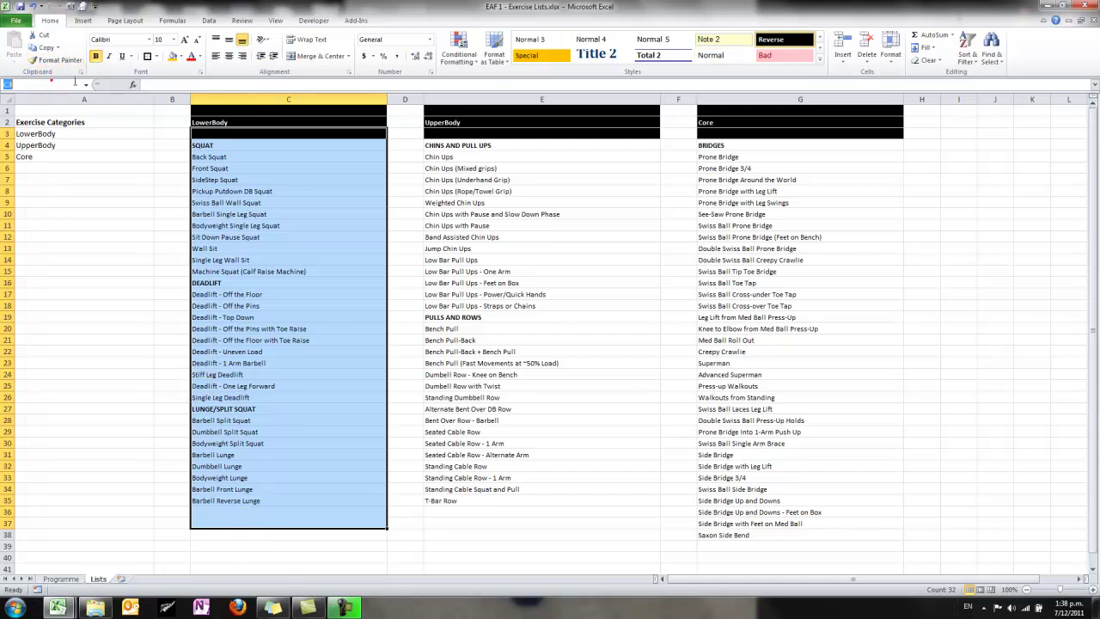
type("LowerBody")
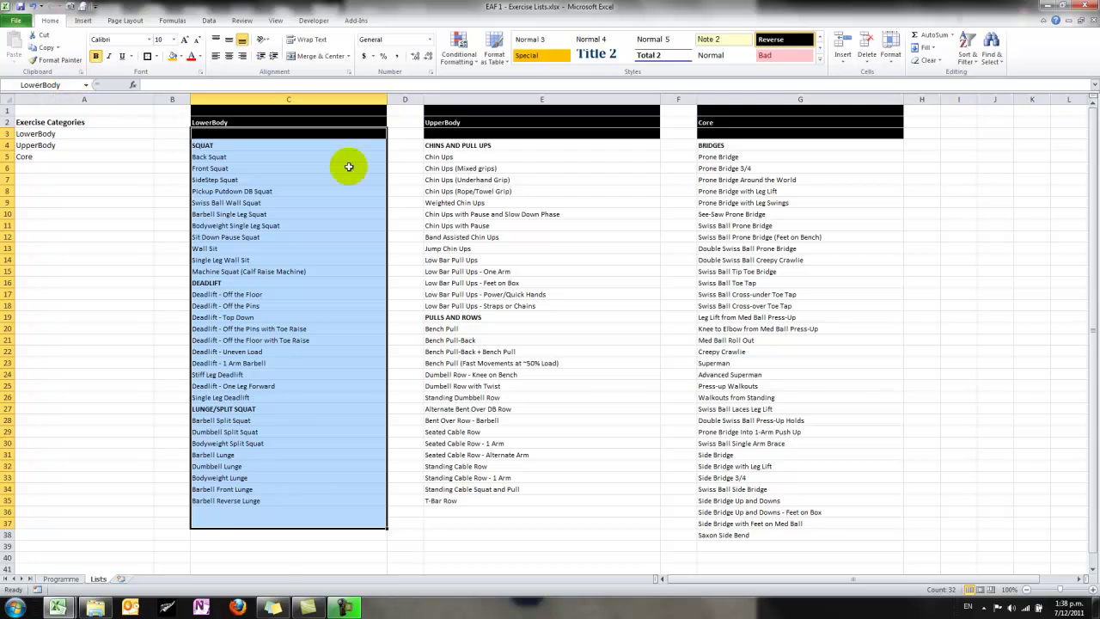
Name the upper-body exercise range E3:E37 as UpperBody
left_click_drag(455, 134, 474, 526)
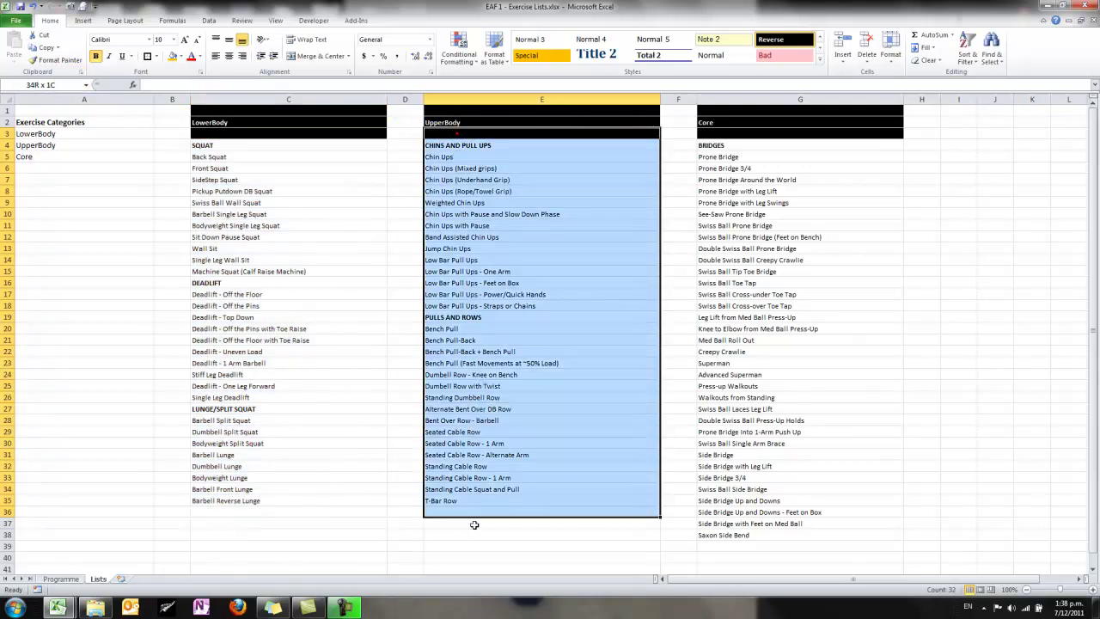
left_click(58, 83)
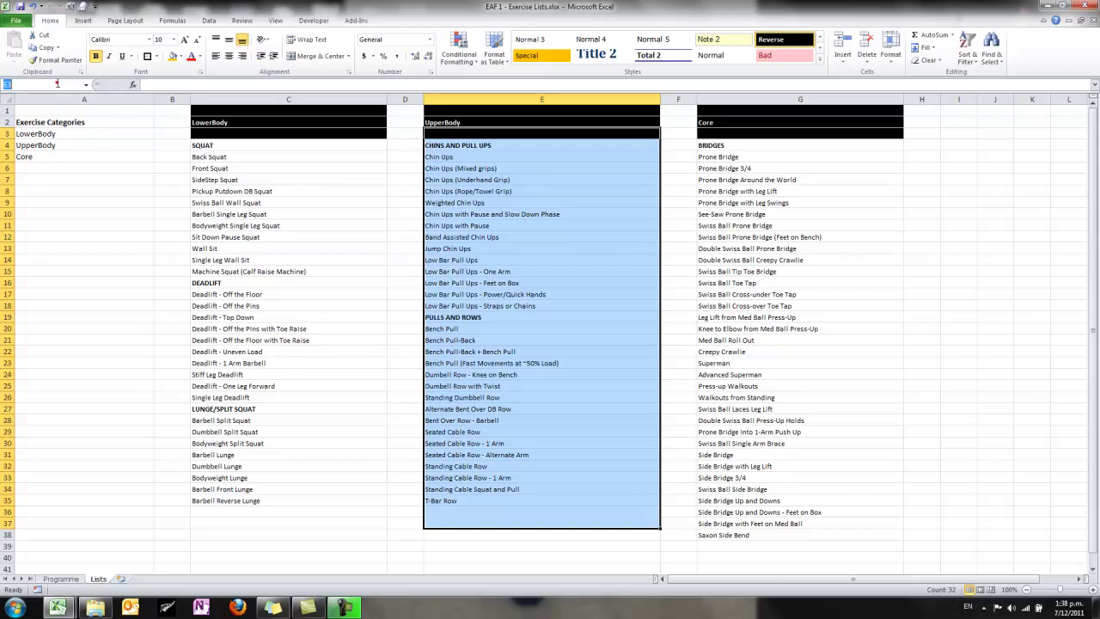
type("UpperBody")
key("Return")
Name the core exercise range G3:G40 as Core
left_click_drag(722, 130, 799, 558)
left_click(68, 84)
type("Core")
key("Return")
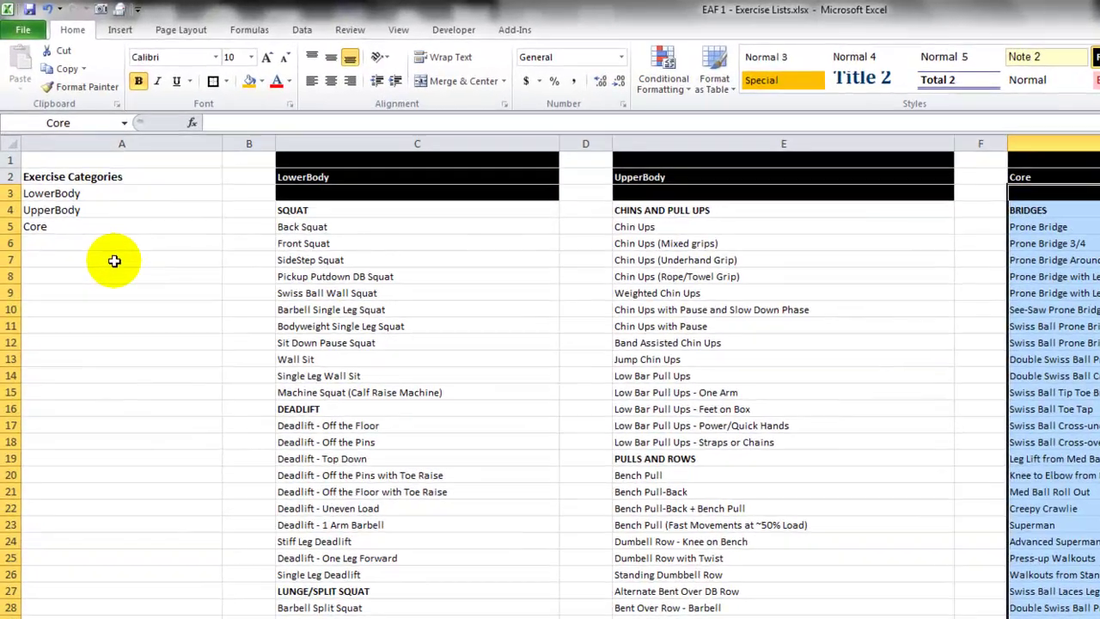
Review the workbook's defined names in the Name Manager, widening the Name and Refers To columns
left_click(79, 180)
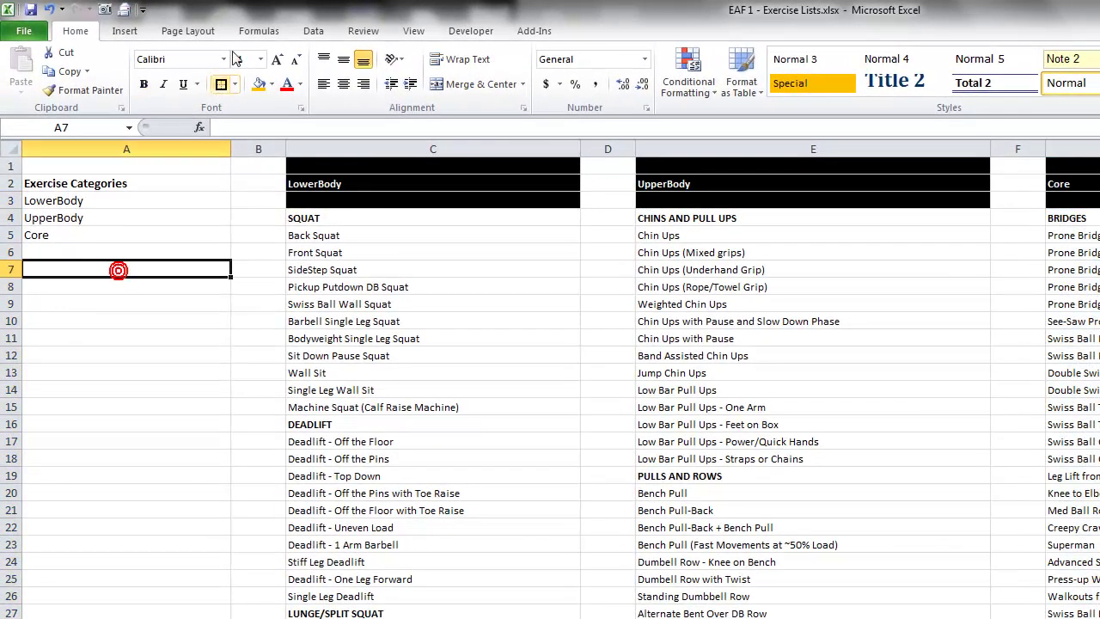
left_click(253, 32)
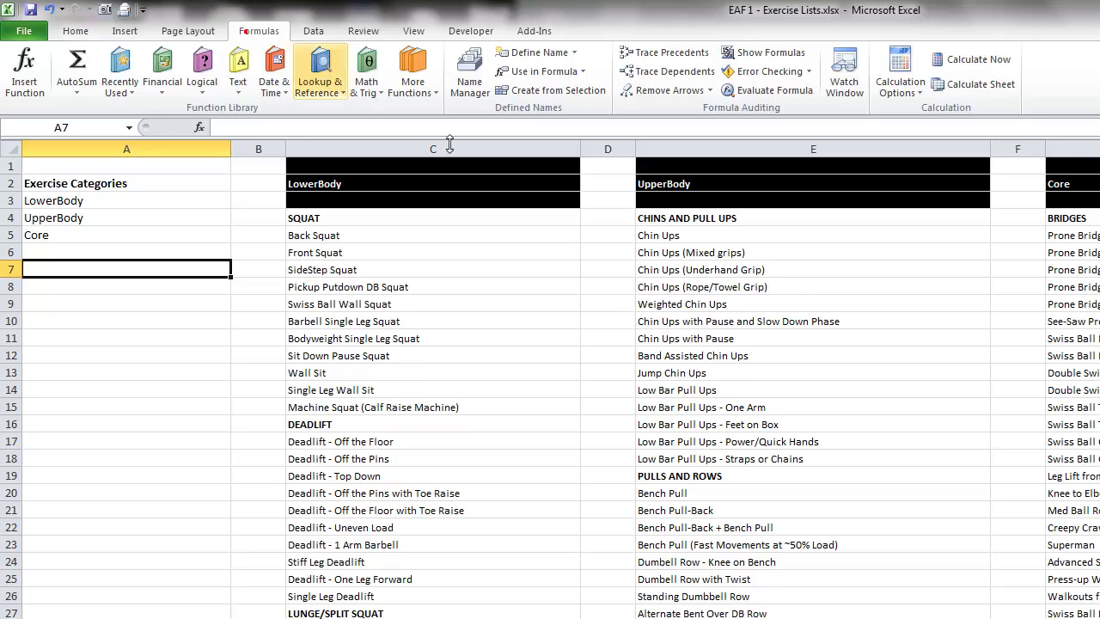
left_click(464, 88)
left_click_drag(246, 67, 382, 94)
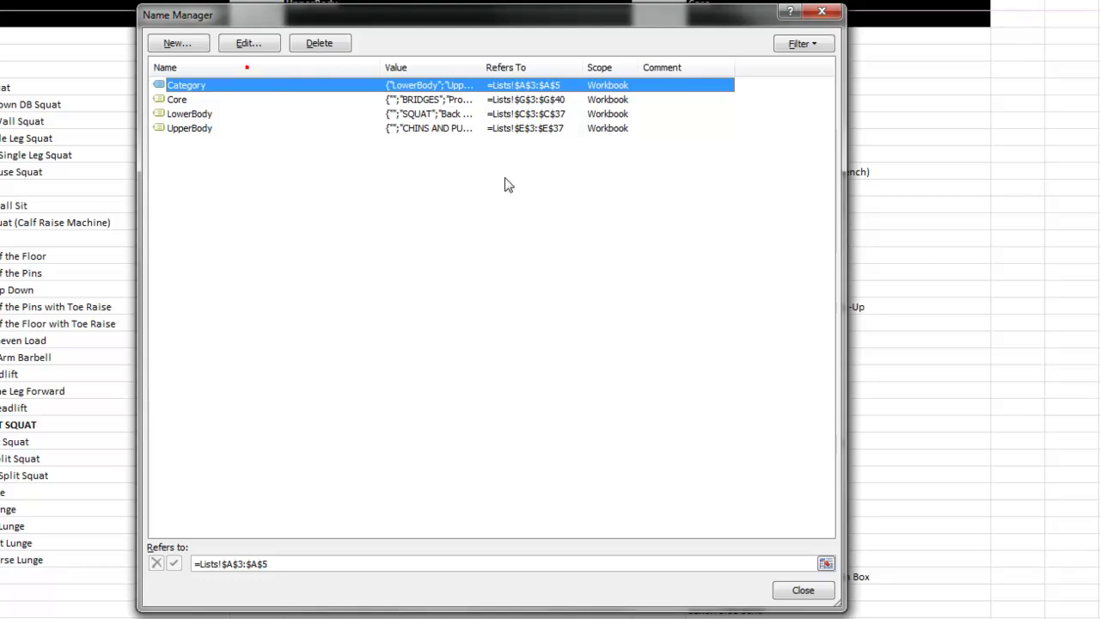
left_click_drag(585, 67, 737, 69)
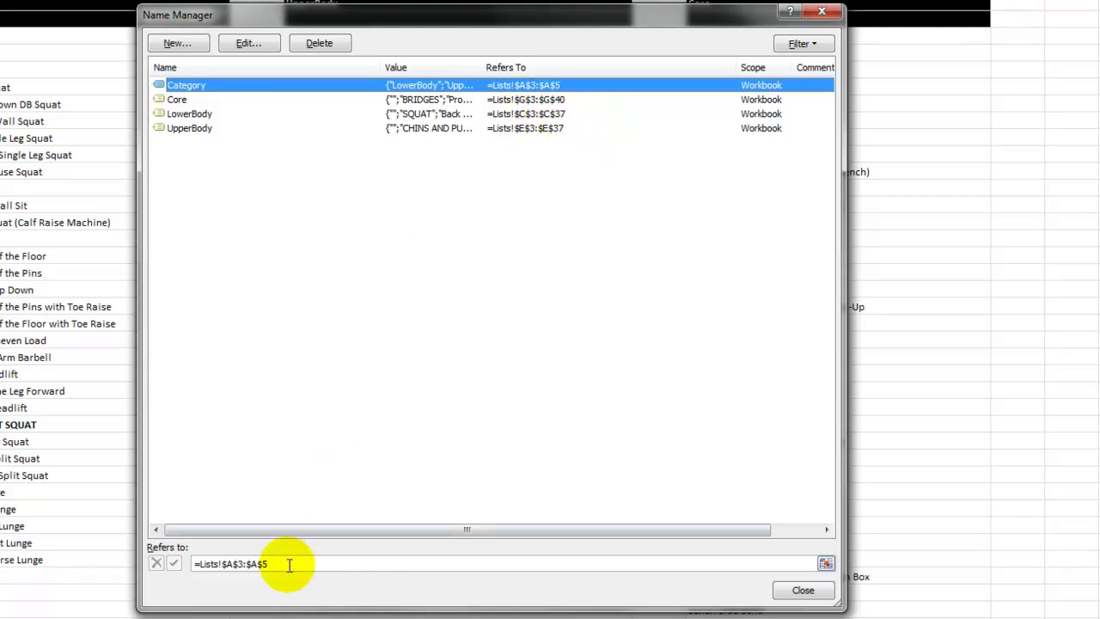
Extend the LowerBody name's reference to =Lists!$C$3:$C$87 and save the change
left_click(430, 117)
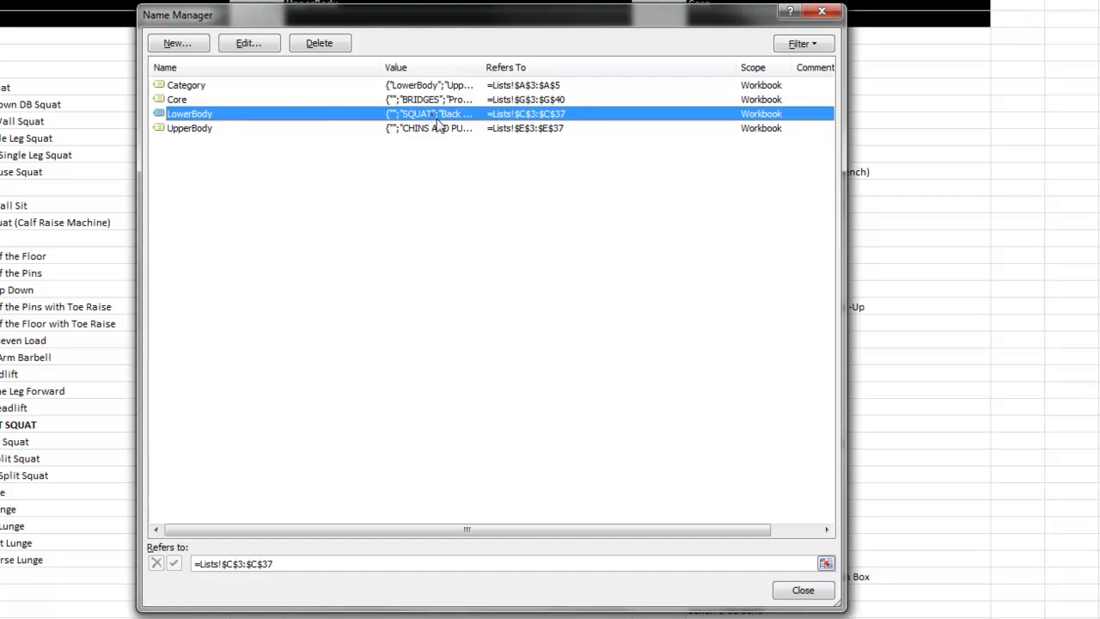
left_click(267, 563)
key("BackSpace")
key("BackSpace")
type("87")
left_click(778, 593)
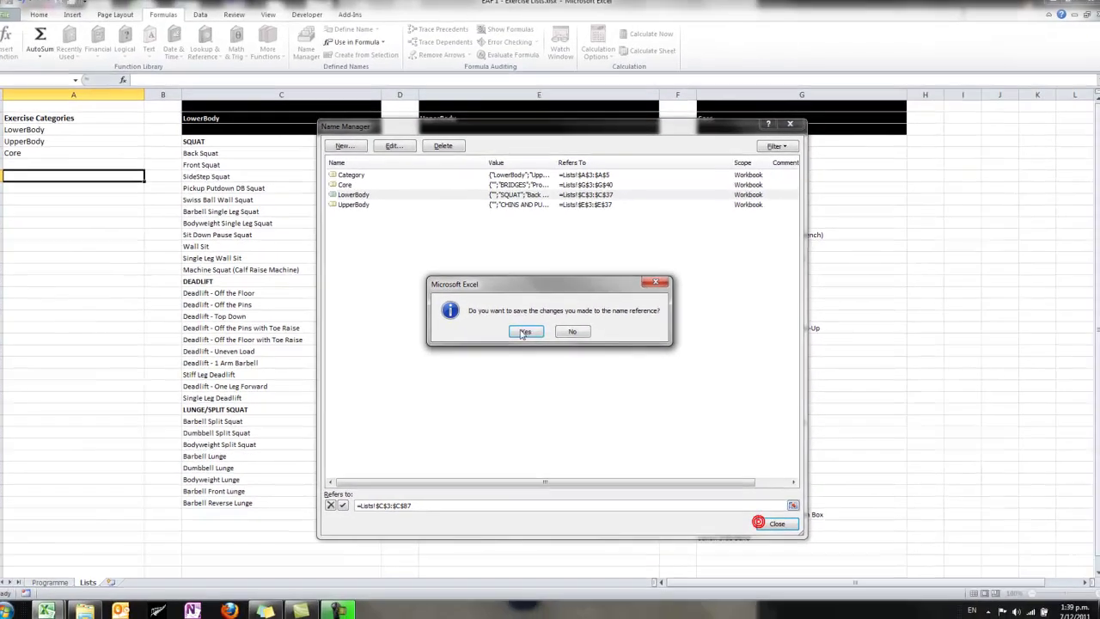
left_click(524, 331)
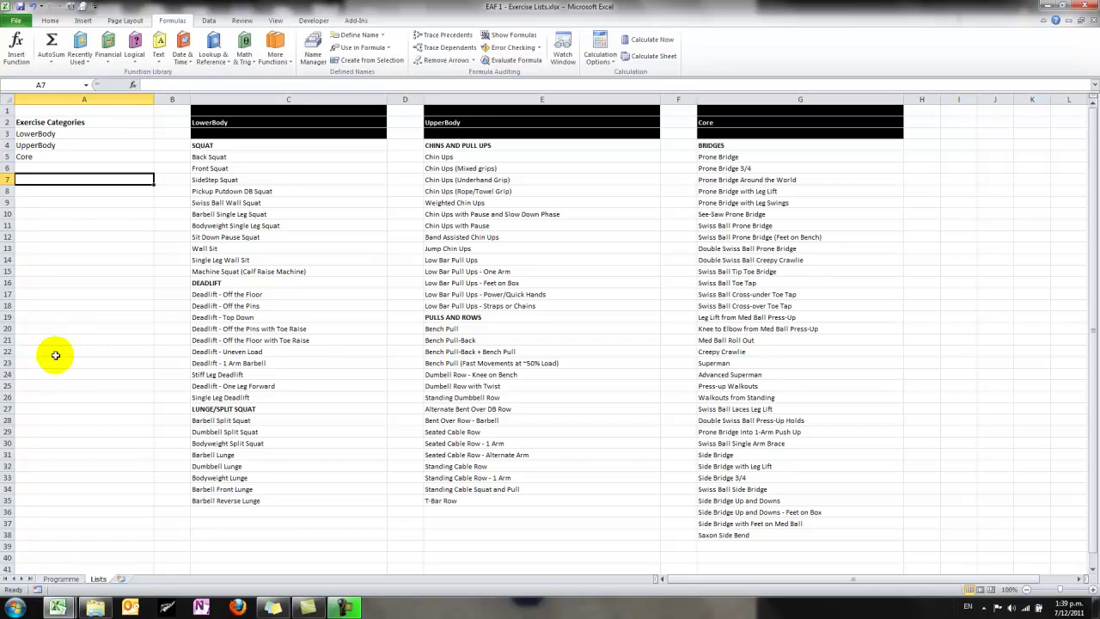
On the Programme sheet, open data validation for the Category cells from A6 down and allow a List
left_click(61, 578)
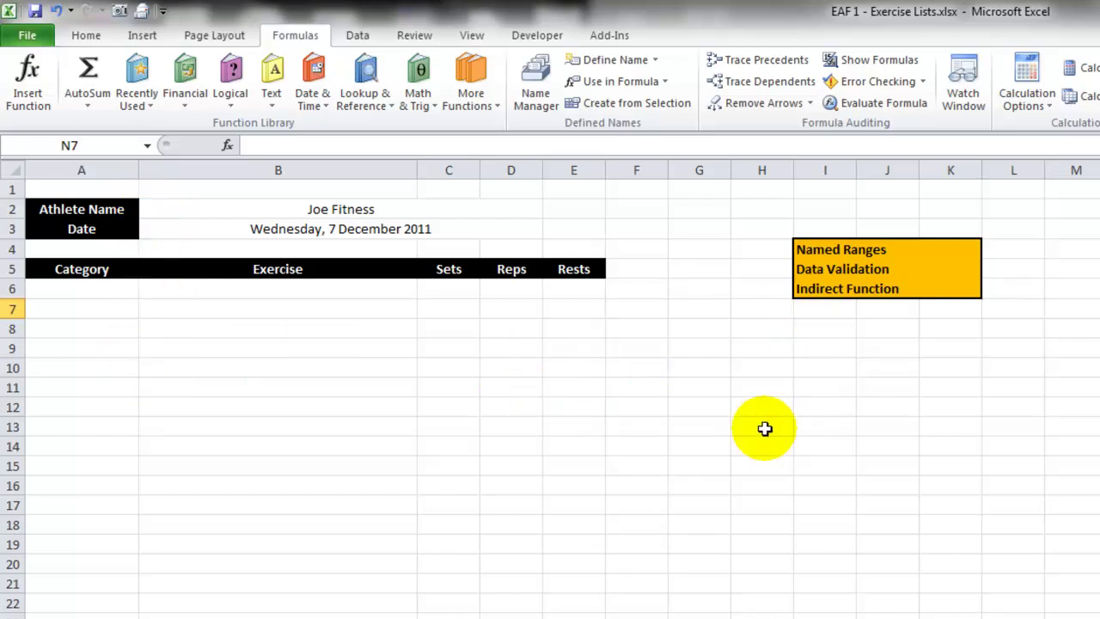
left_click_drag(101, 290, 64, 618)
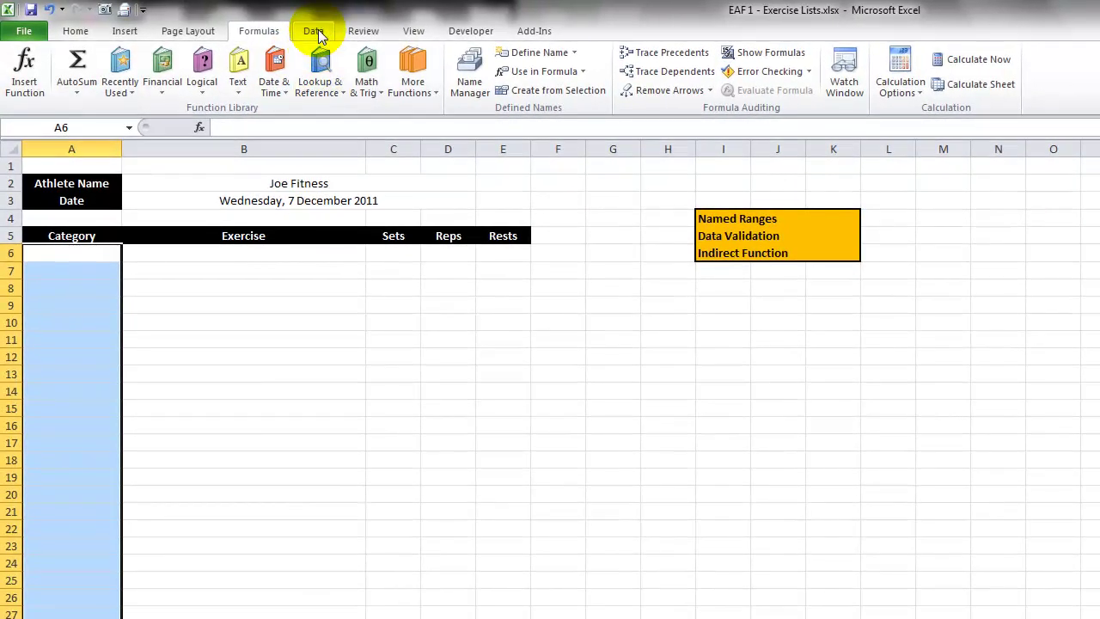
left_click(314, 32)
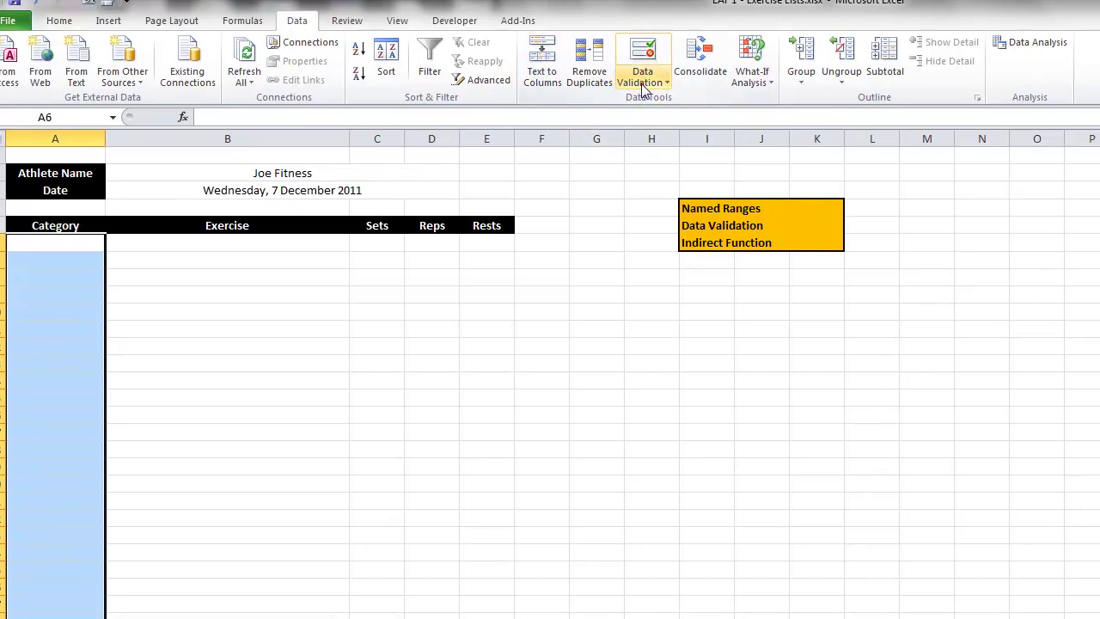
left_click(646, 94)
left_click(464, 0)
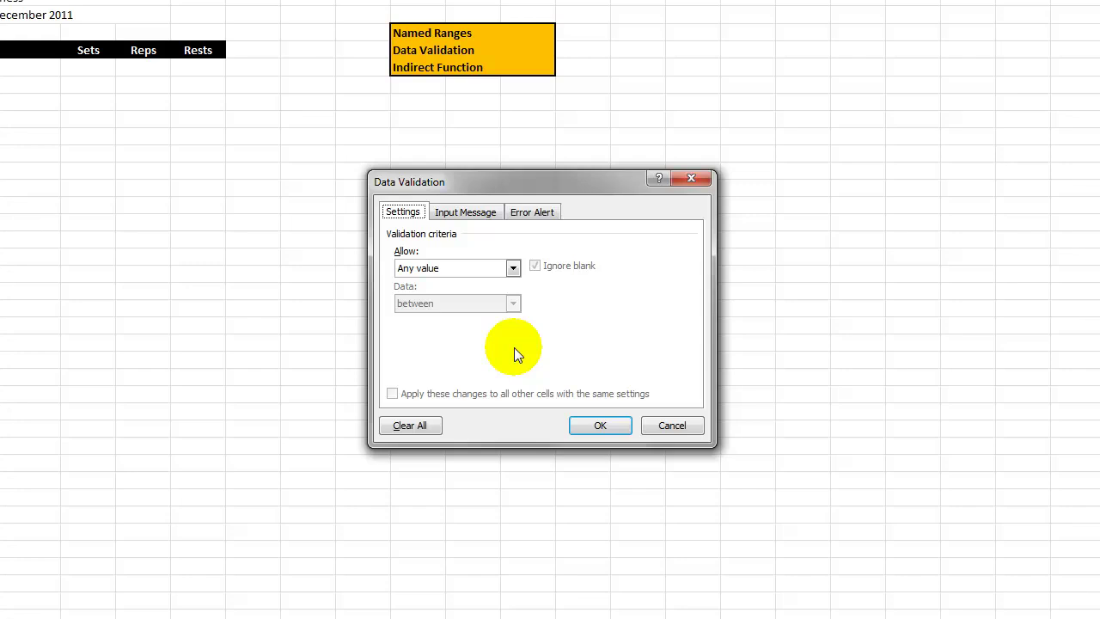
left_click(505, 273)
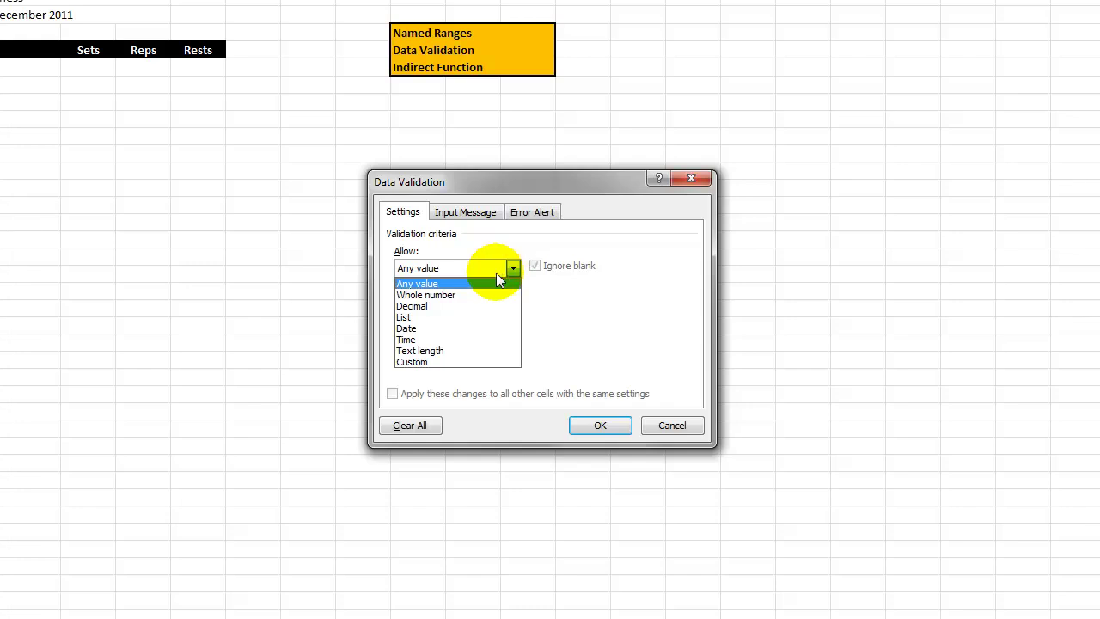
left_click(414, 317)
Set the validation list's source to the named range Category and apply it
left_click(434, 340)
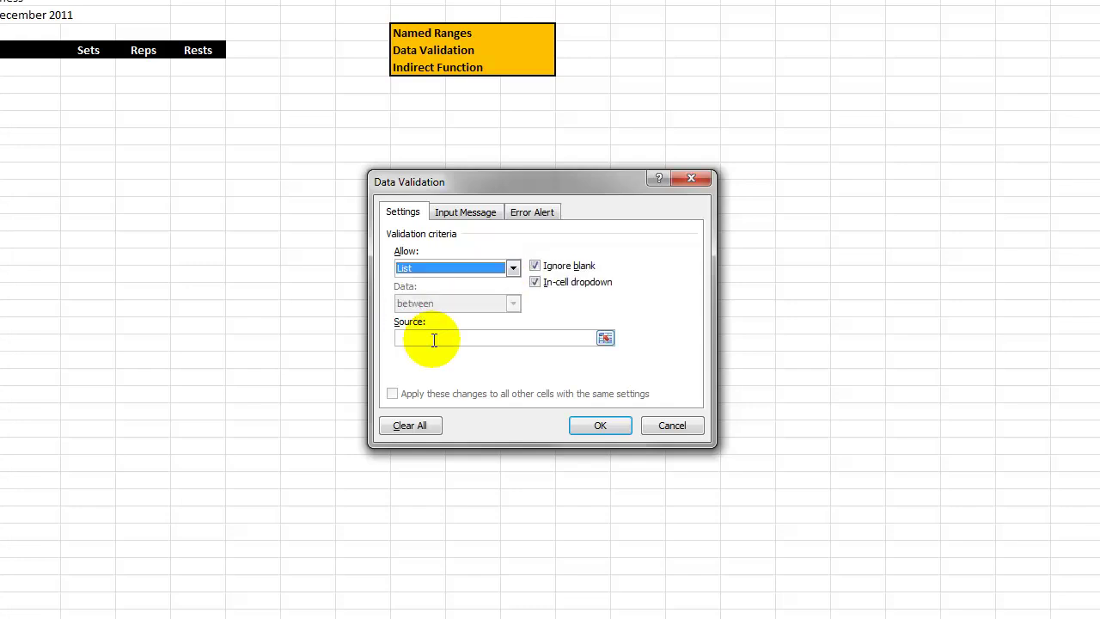
left_click(435, 337)
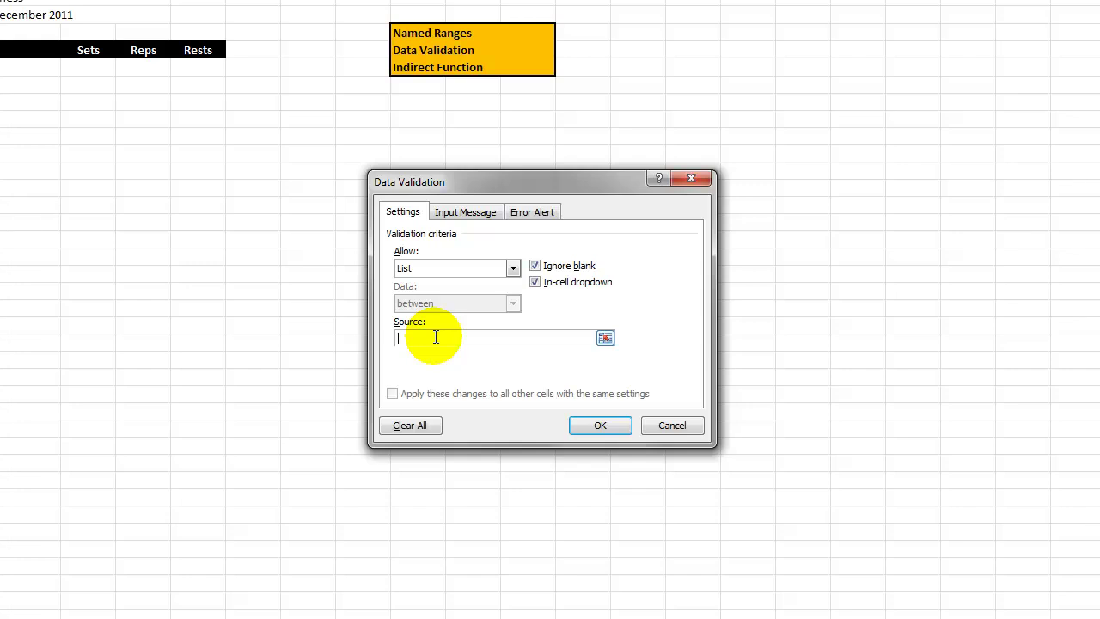
key("F3")
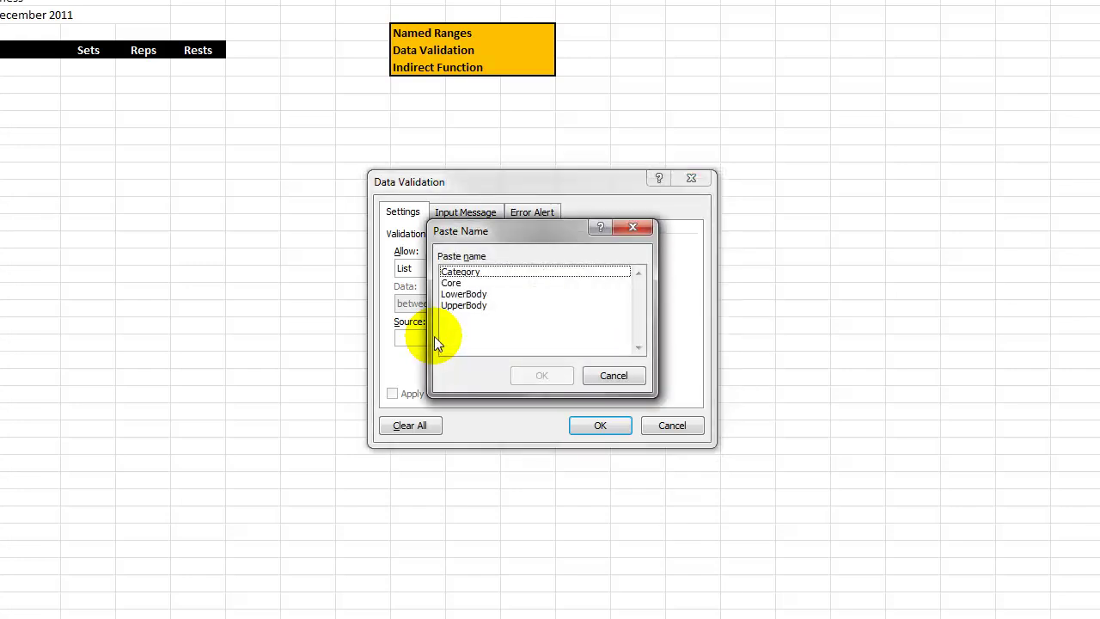
left_click_drag(522, 233, 711, 210)
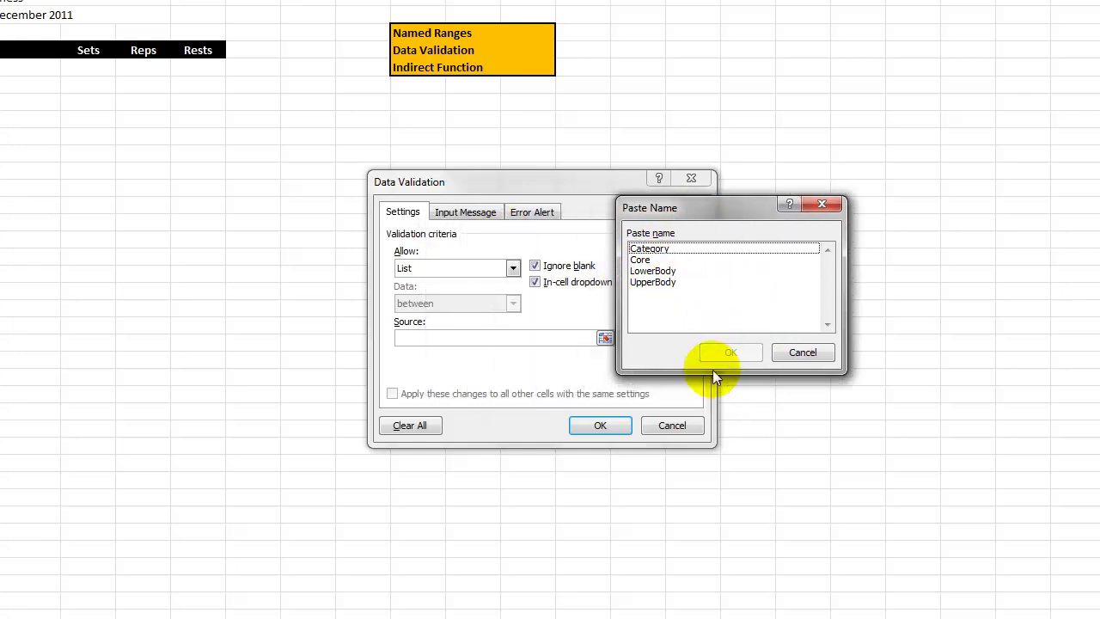
left_click(691, 248)
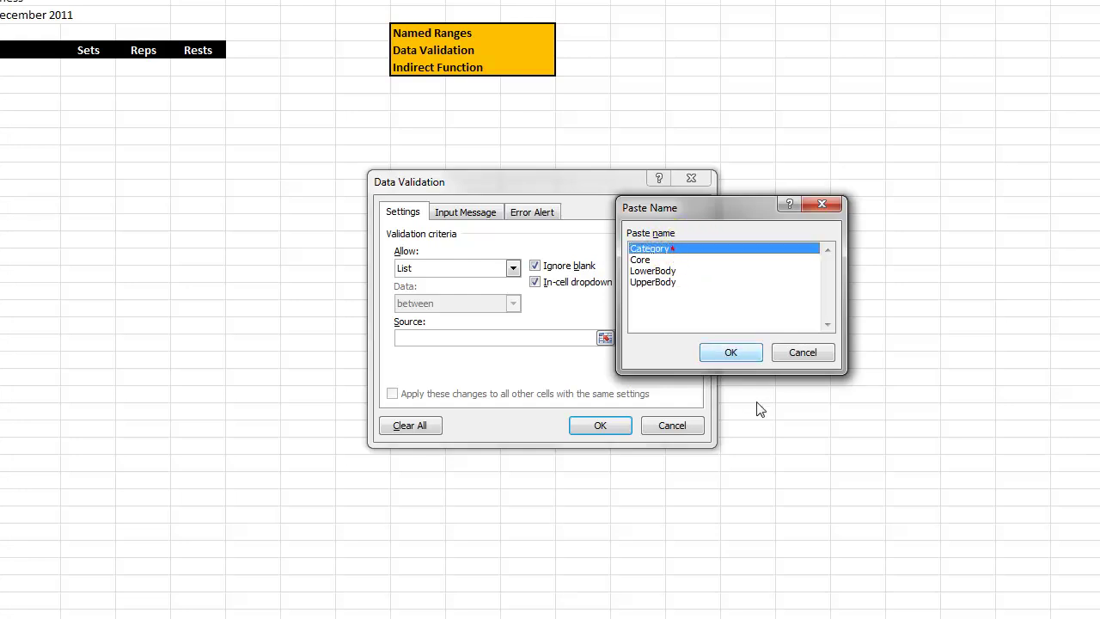
left_click(732, 353)
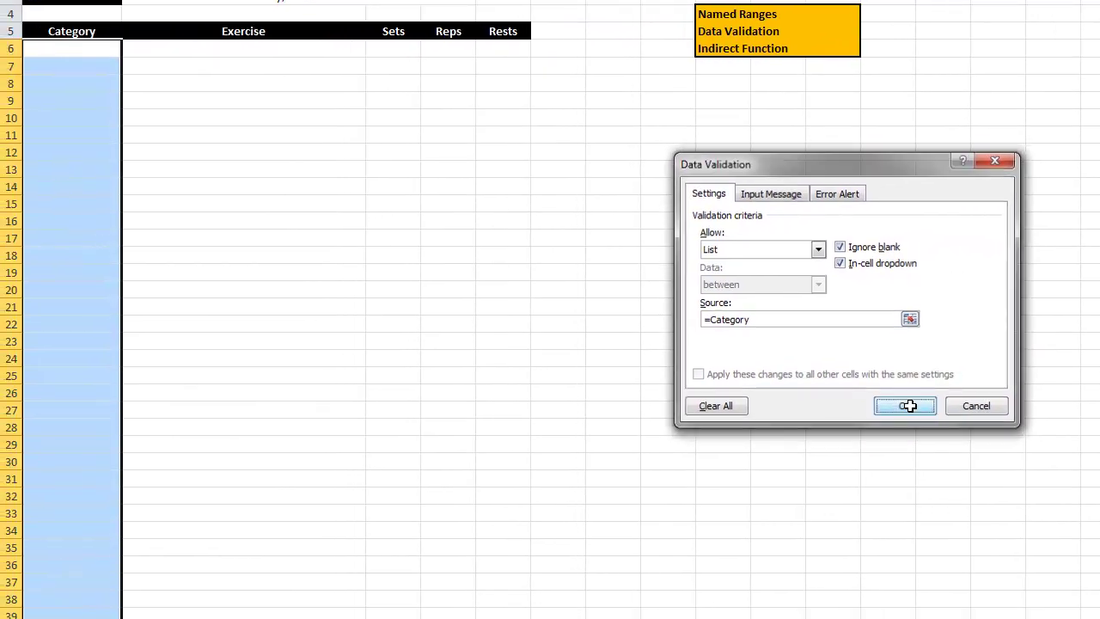
left_click(909, 406)
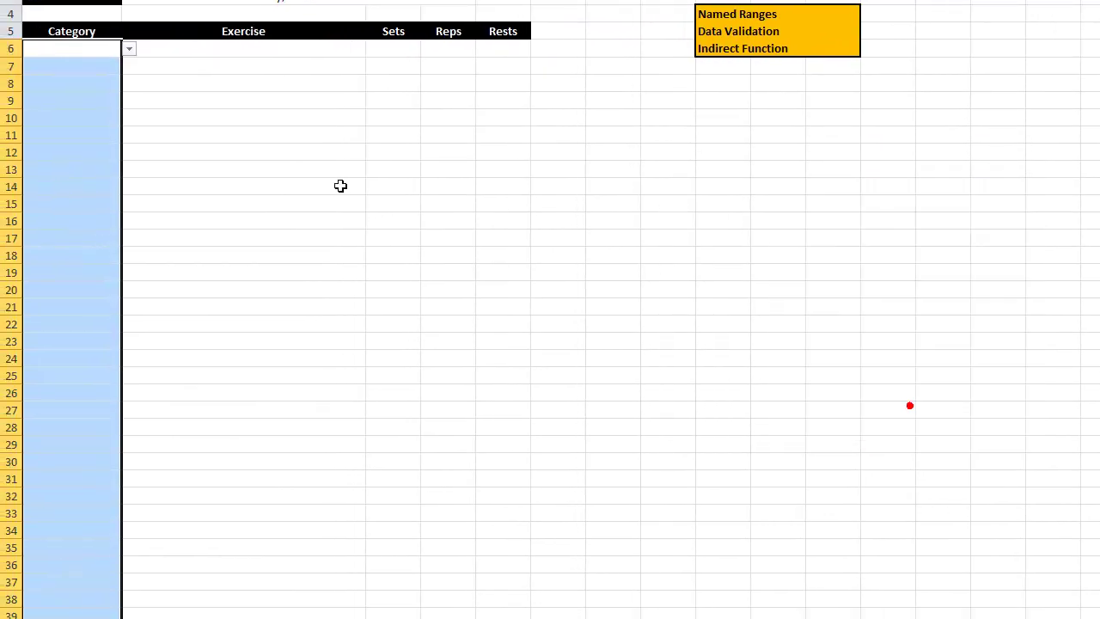
Choose LowerBody in A6, UpperBody in A7 and Core in A8 from the category dropdown lists
left_click(83, 49)
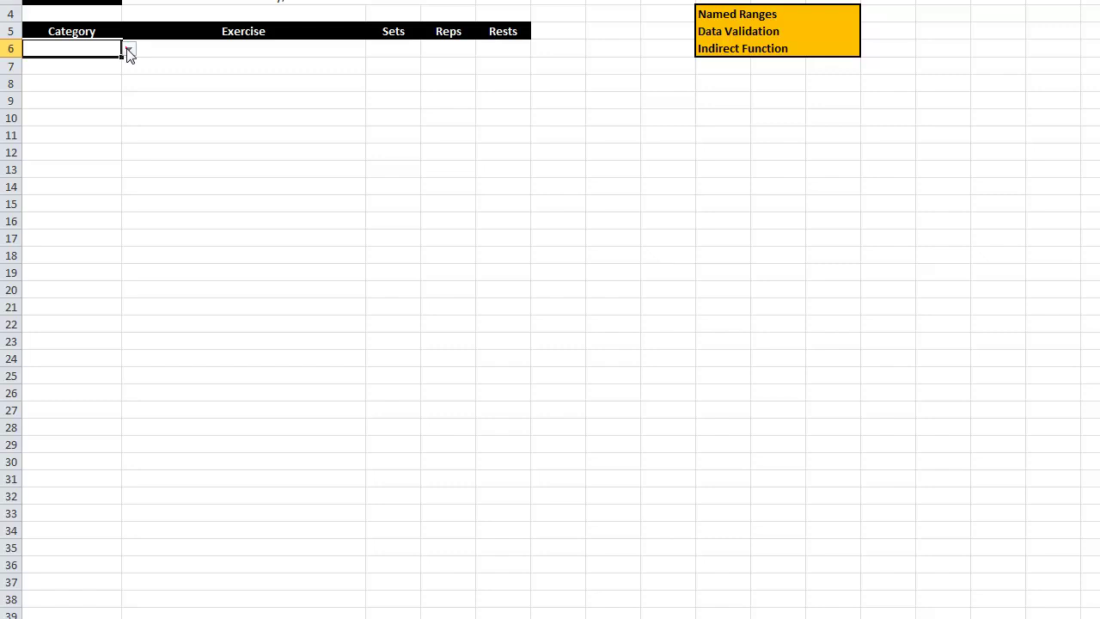
left_click(128, 49)
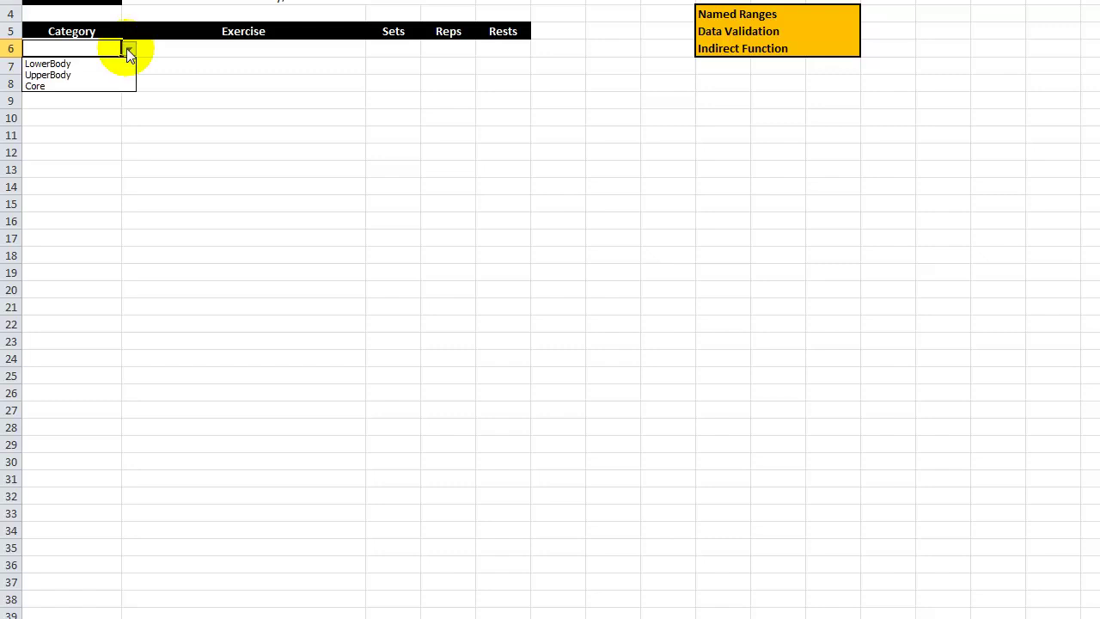
left_click(71, 66)
left_click(84, 76)
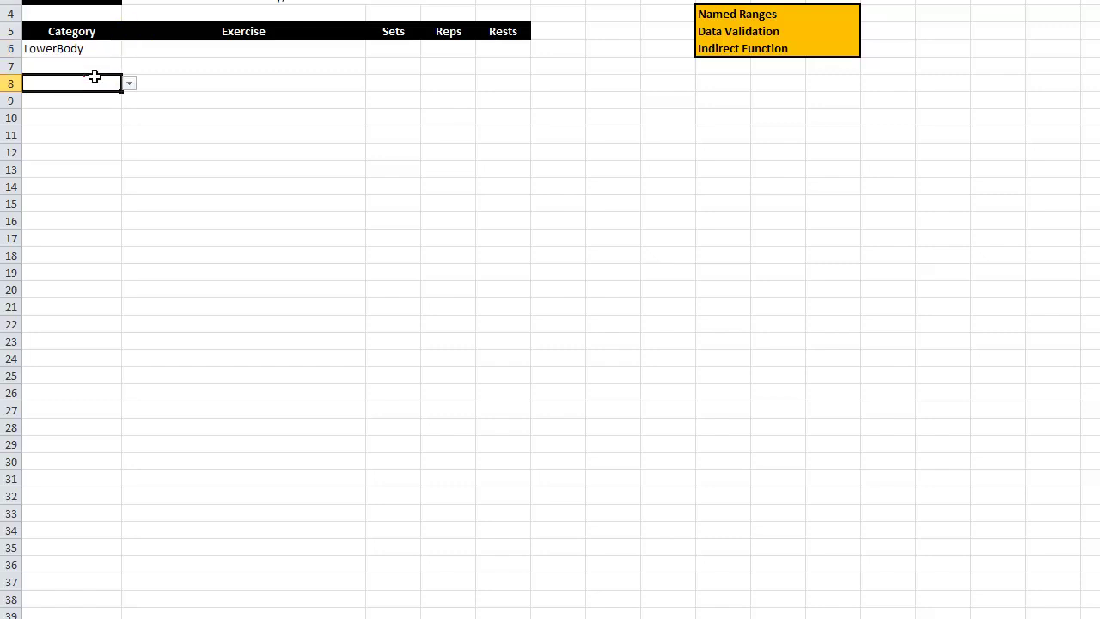
left_click(116, 67)
left_click(128, 66)
left_click(71, 91)
left_click(68, 88)
left_click(129, 83)
left_click(90, 120)
Check the Category cells from A9 down to A15 for the dropdown list
left_click(73, 100)
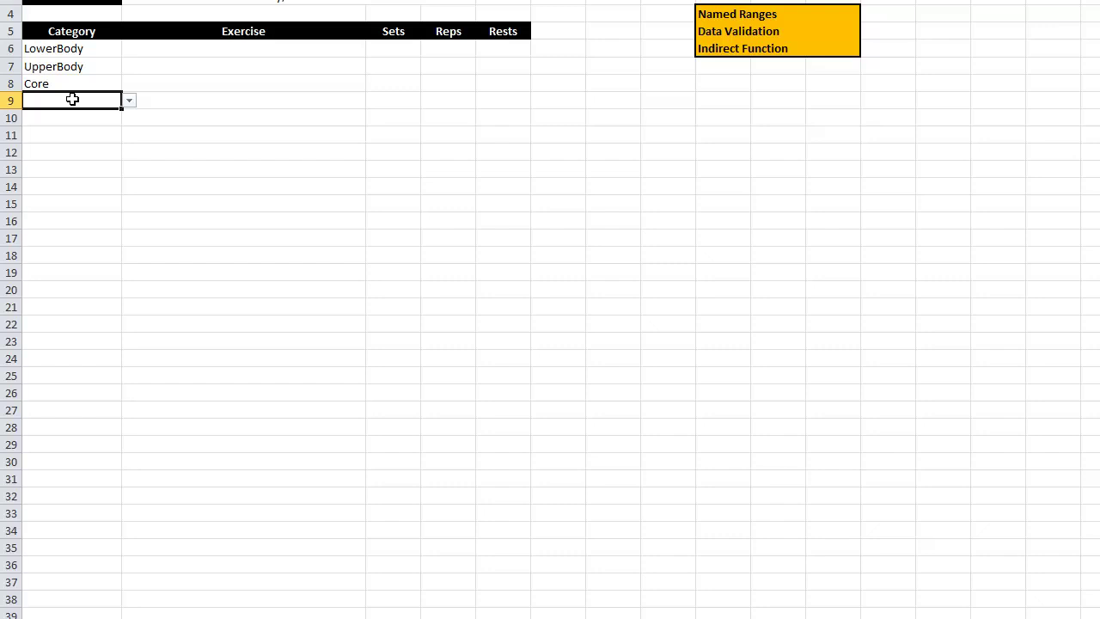
key("Down")
key("Down")
key("Down")
key("Down")
key("Down")
key("Down")
key("Down")
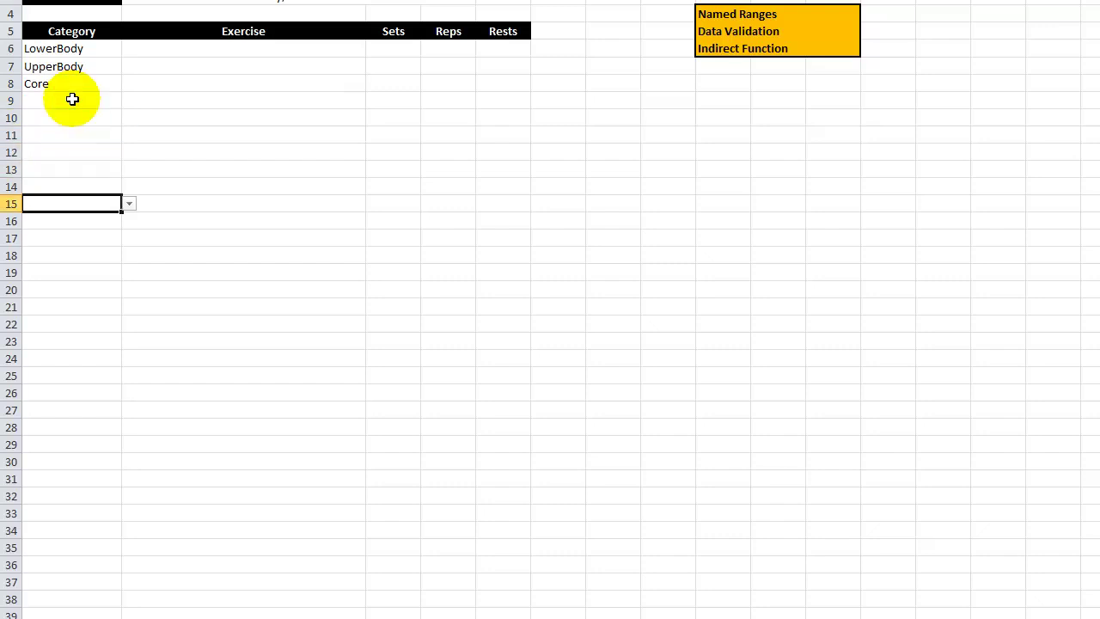
Open data validation for the Exercise cells from B6 down and allow a List
left_click(182, 53)
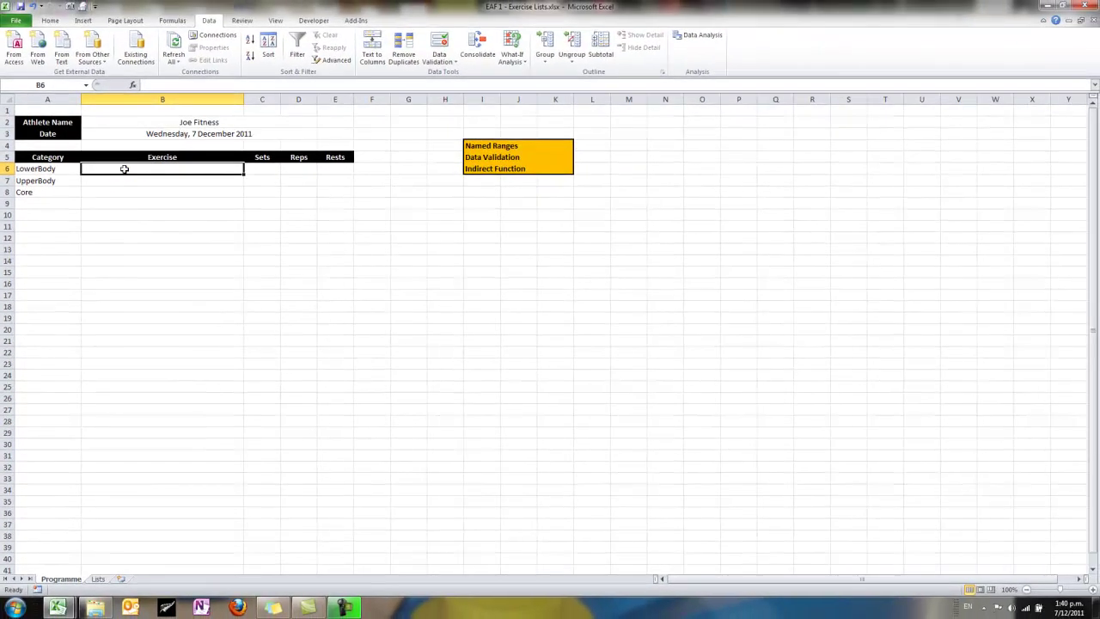
left_click_drag(185, 48, 209, 404)
left_click_drag(139, 408, 141, 558)
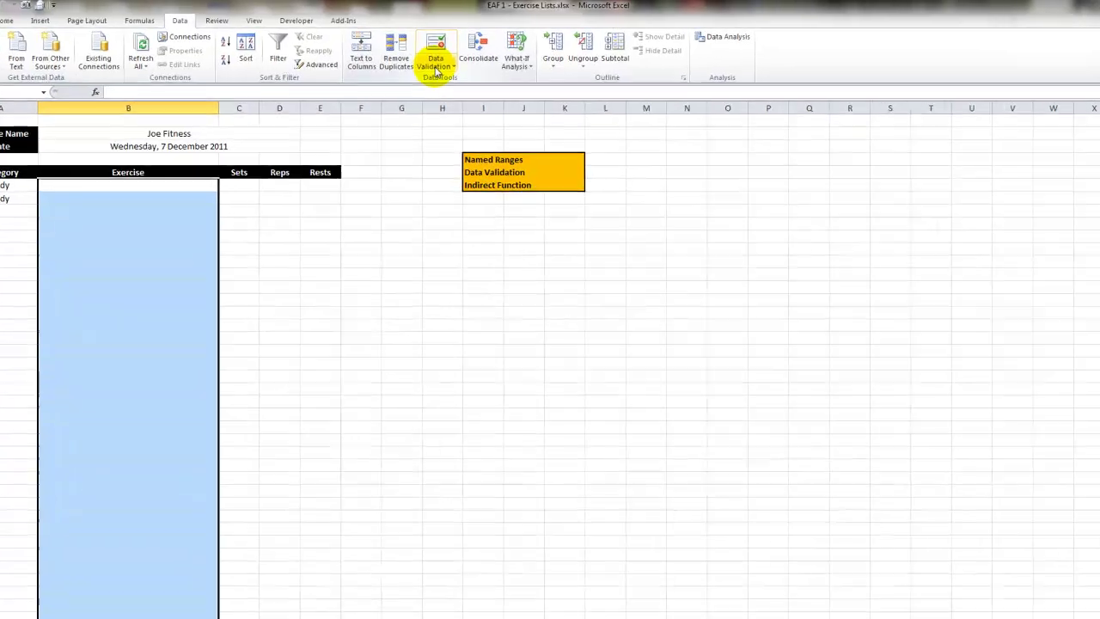
left_click(436, 71)
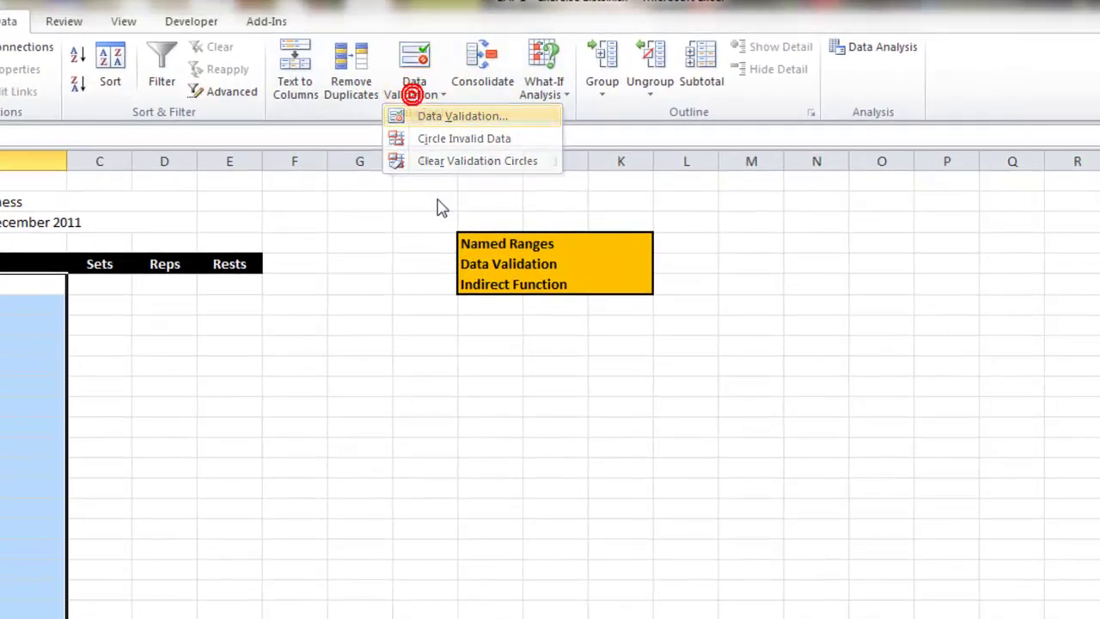
left_click(422, 120)
left_click(494, 248)
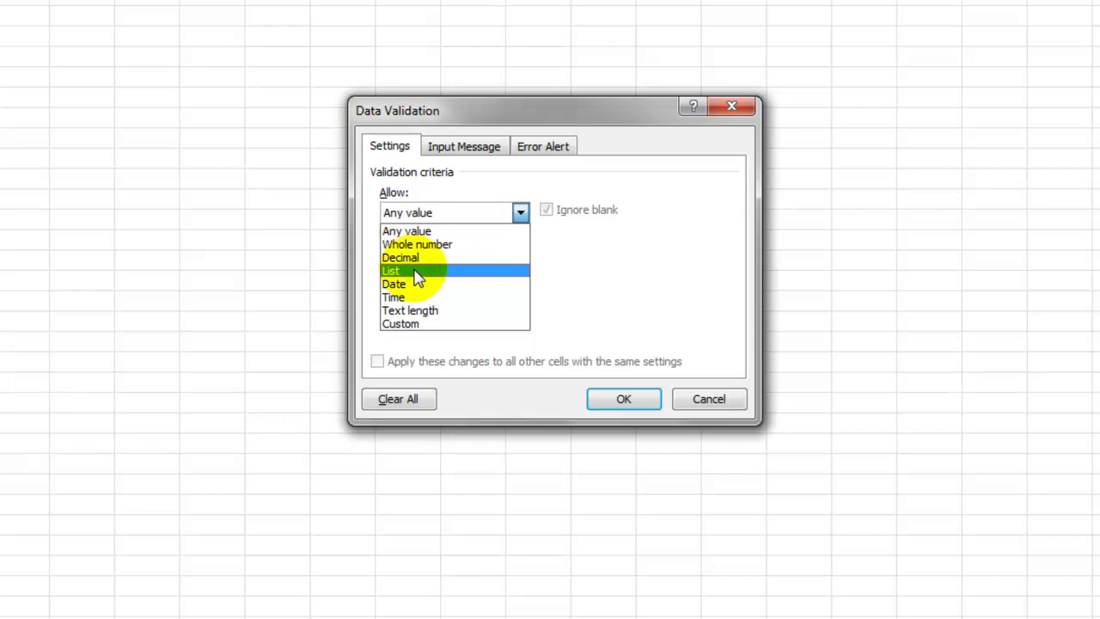
left_click(416, 271)
Enter =indirect($A$6) as the source of the Exercise validation list
left_click(418, 293)
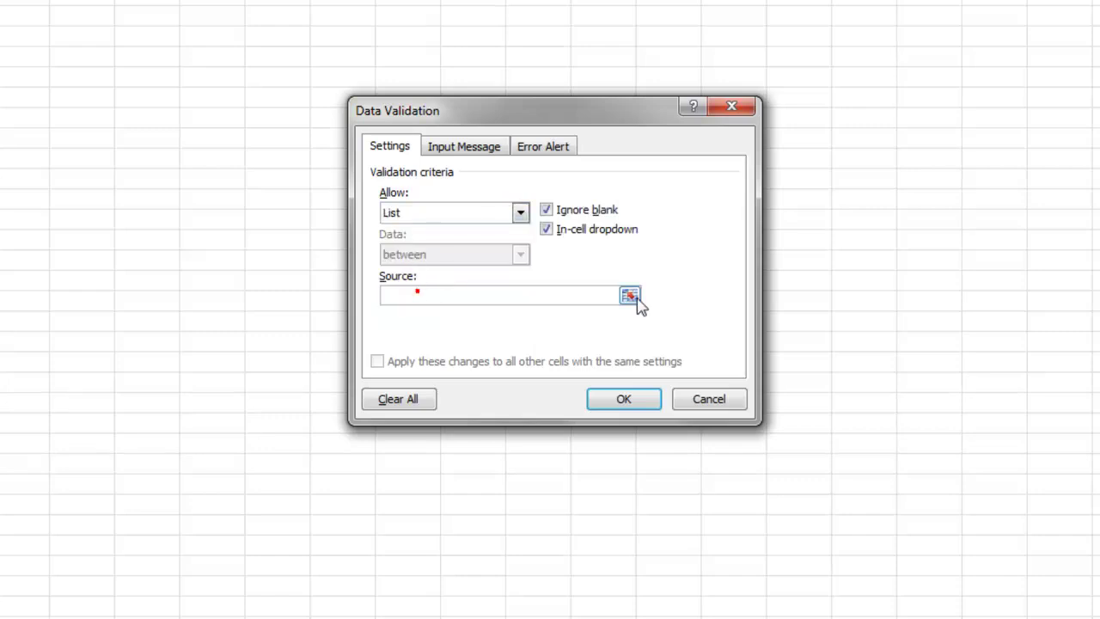
type("=indirect")
type("(")
left_click(52, 140)
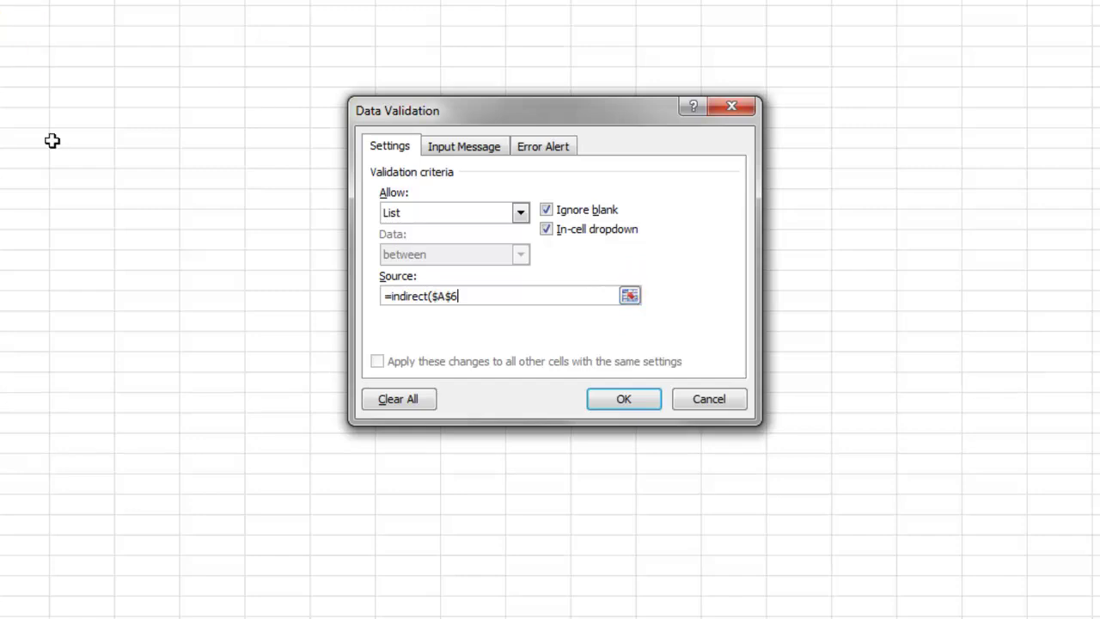
type(")")
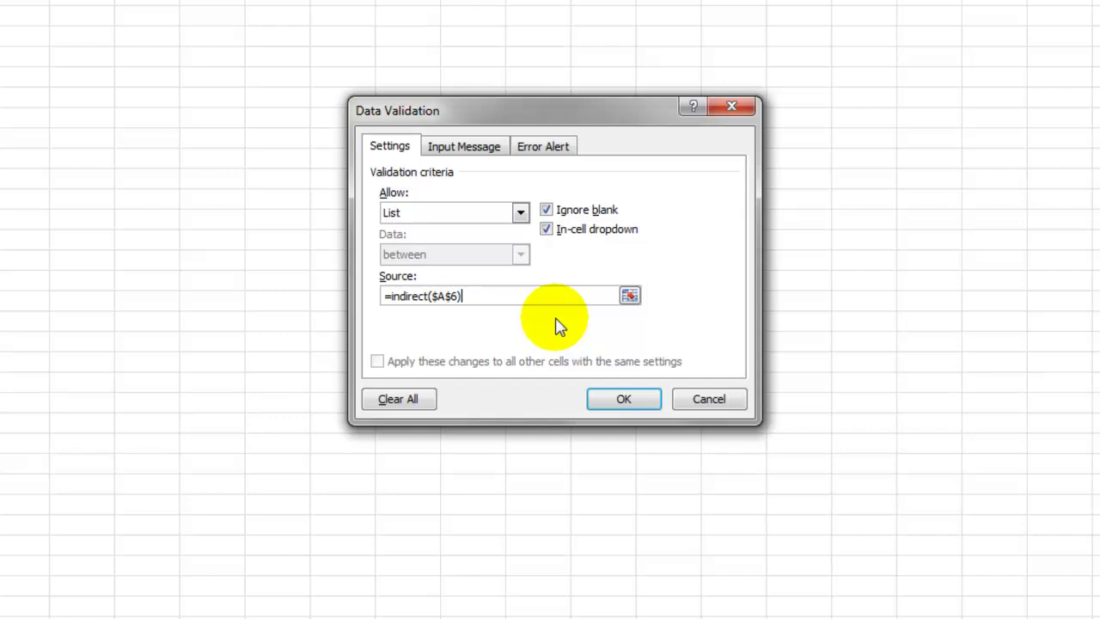
Make the row reference relative so the list source is =indirect($A6), and apply the validation
left_click(456, 295)
key("BackSpace")
type("5")
left_click(596, 292)
key("Left")
key("Left")
key("BackSpace")
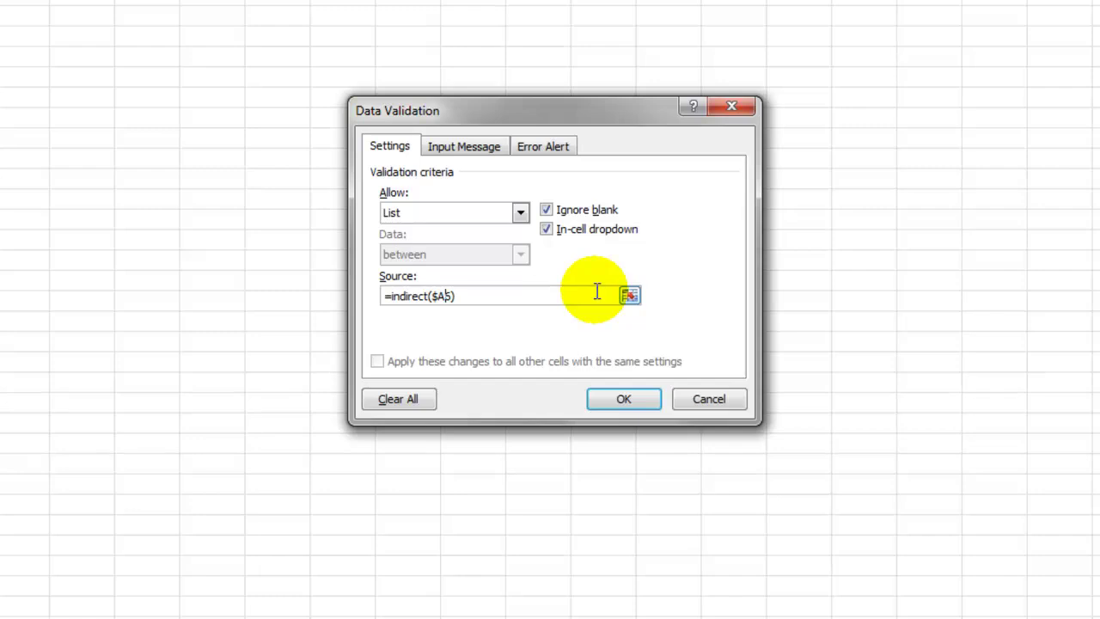
left_click(617, 396)
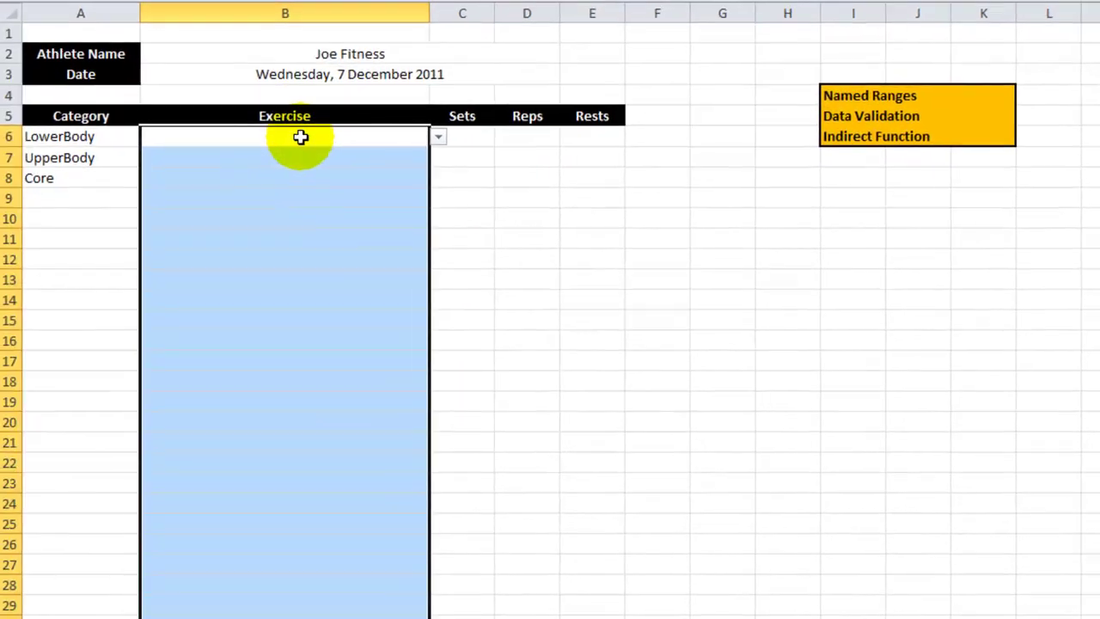
Choose Front Squat in B6, Weighted Chin Ups in B7 and Prone Bridge with Leg Swings in B8 from the exercise dropdown lists
left_click(300, 138)
left_click(440, 138)
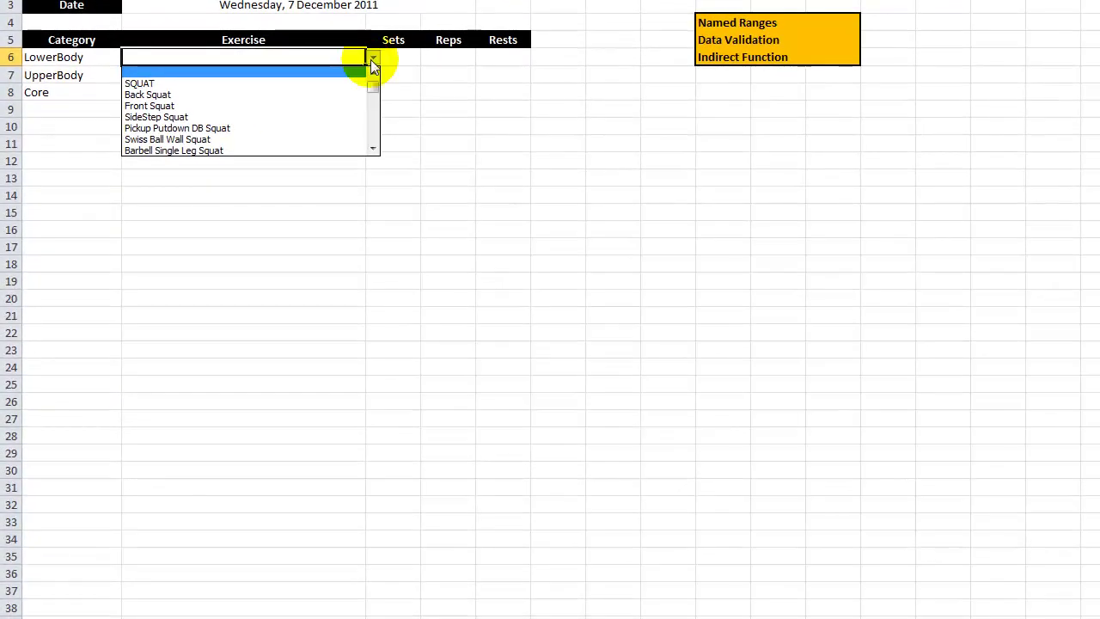
left_click(260, 107)
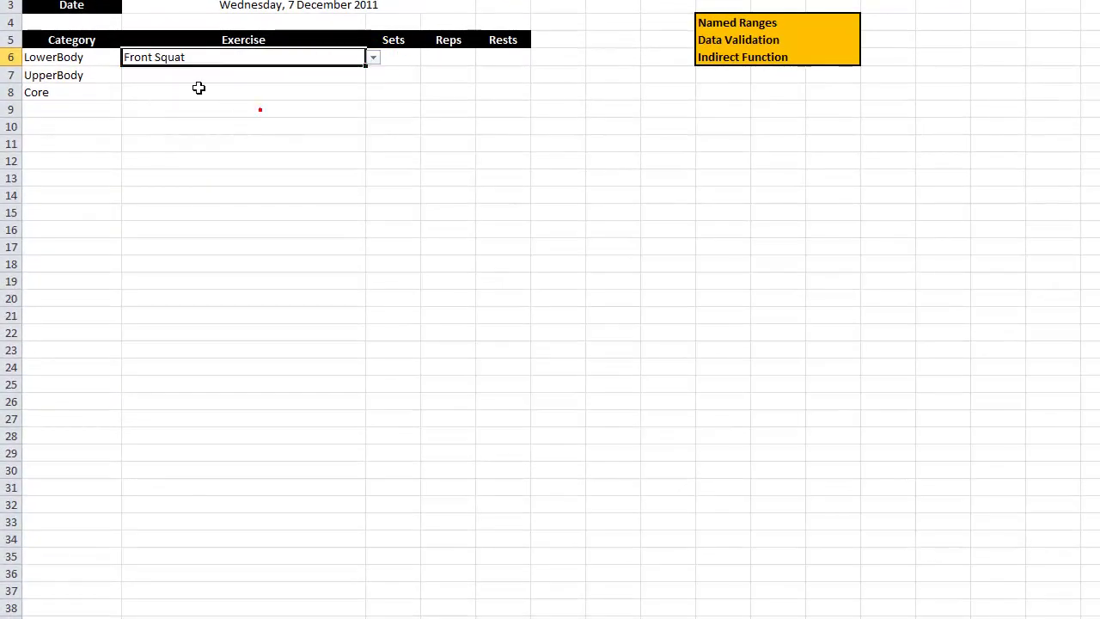
left_click(208, 76)
left_click(374, 75)
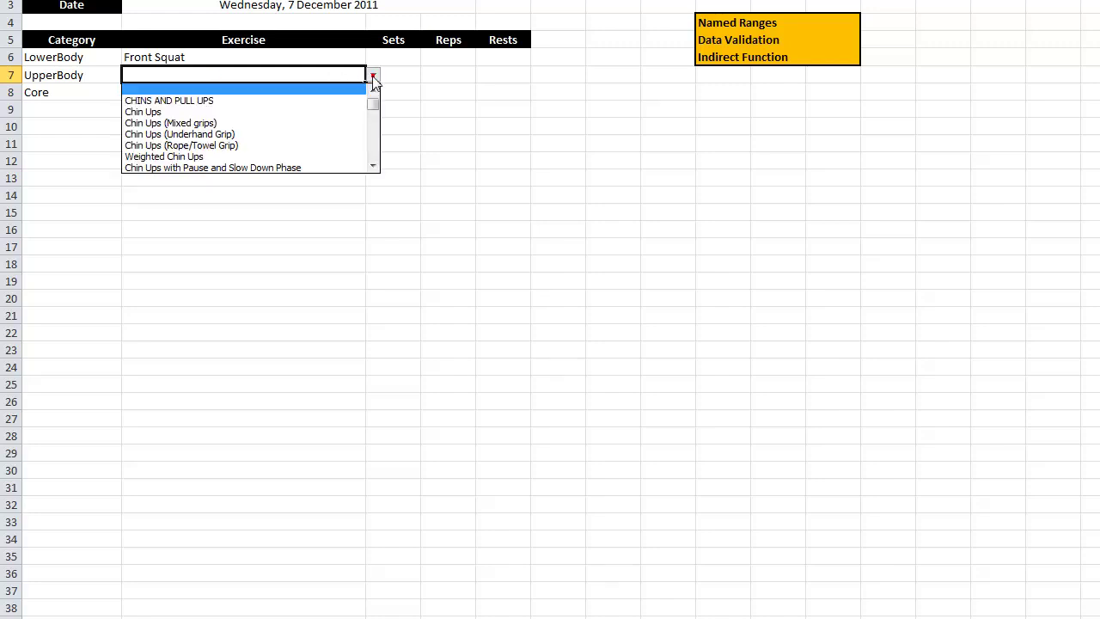
left_click(243, 153)
left_click(197, 92)
left_click(373, 92)
left_click(277, 174)
In row 19, choose the category Core and the exercise Prone Bridge with Leg Lift
left_click(94, 280)
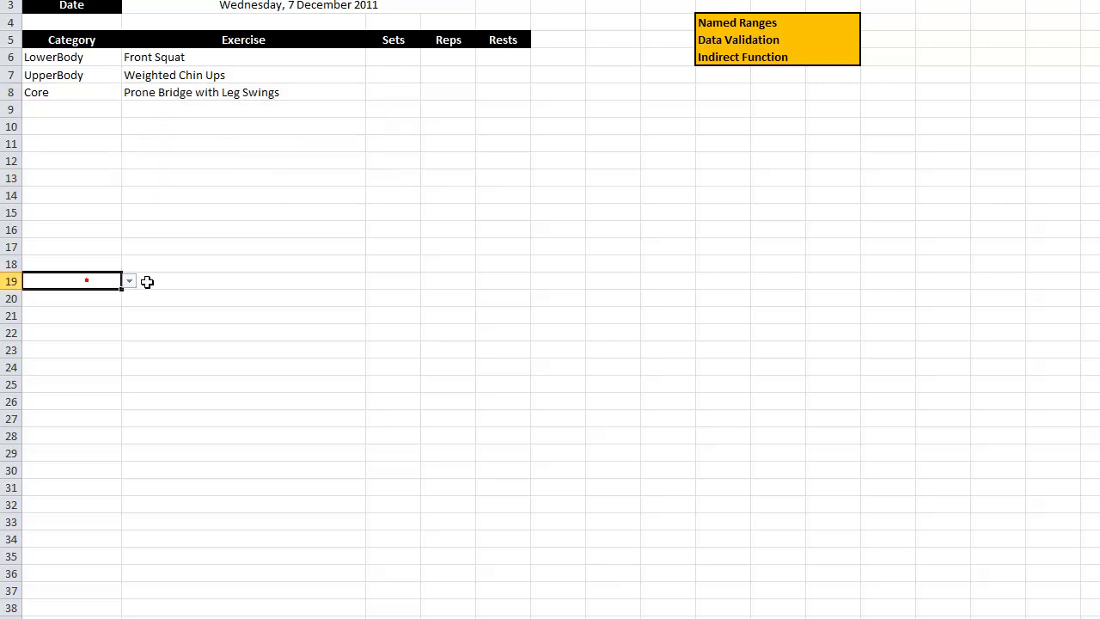
left_click(129, 282)
left_click(84, 319)
left_click(201, 281)
left_click(373, 281)
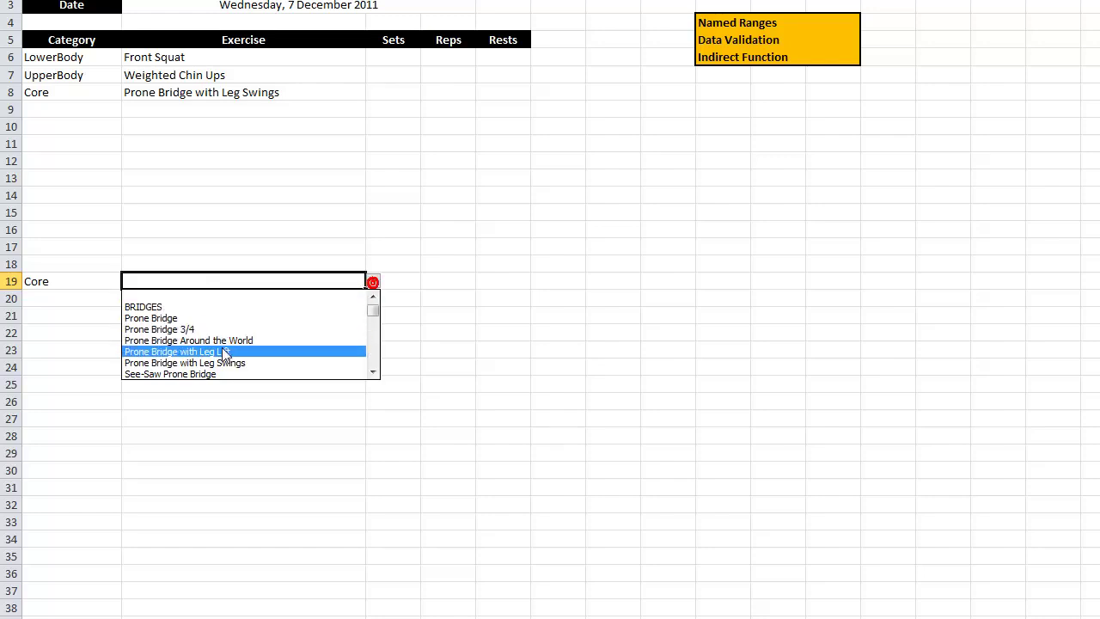
left_click(217, 349)
In row 23, choose the category UpperBody and the exercise Chin Ups (Underhand Grip)
left_click(79, 345)
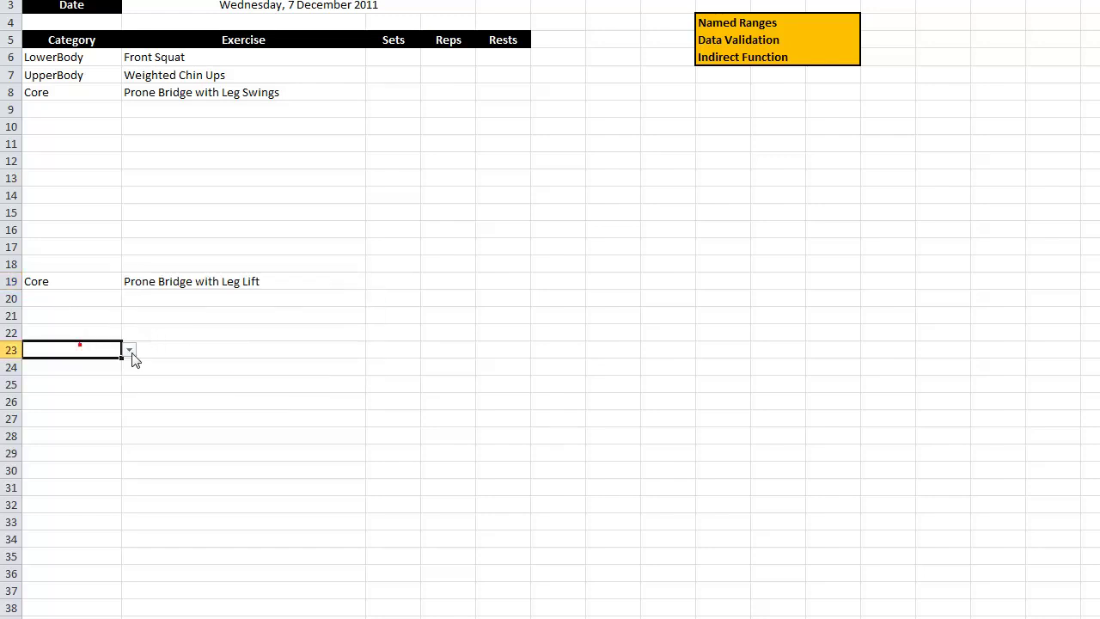
left_click(129, 349)
left_click(86, 375)
left_click(253, 348)
left_click(373, 350)
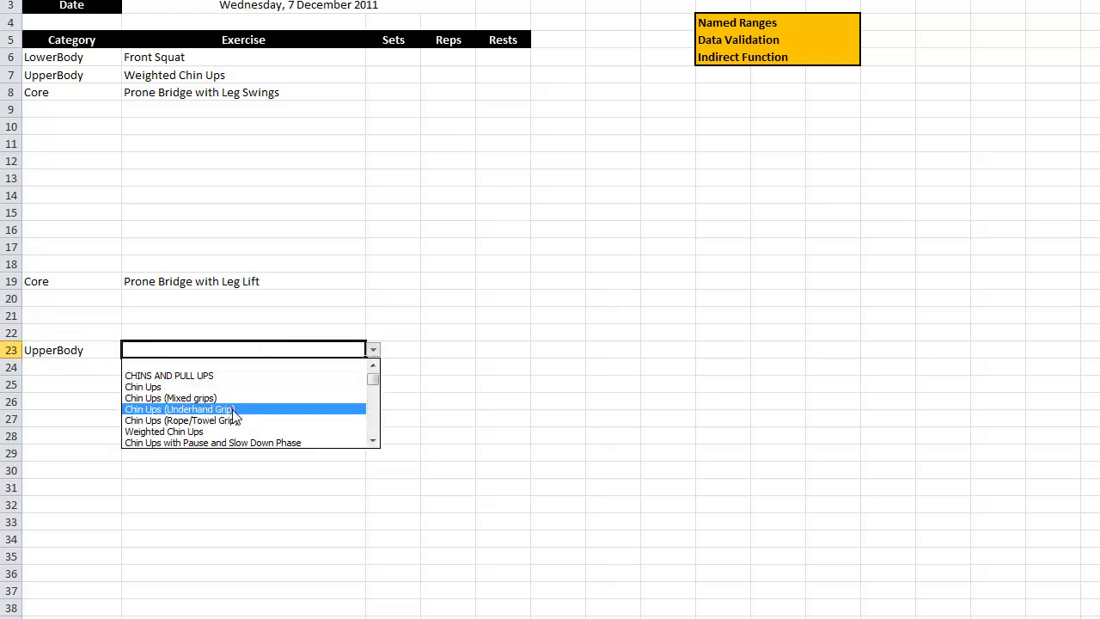
left_click(238, 410)
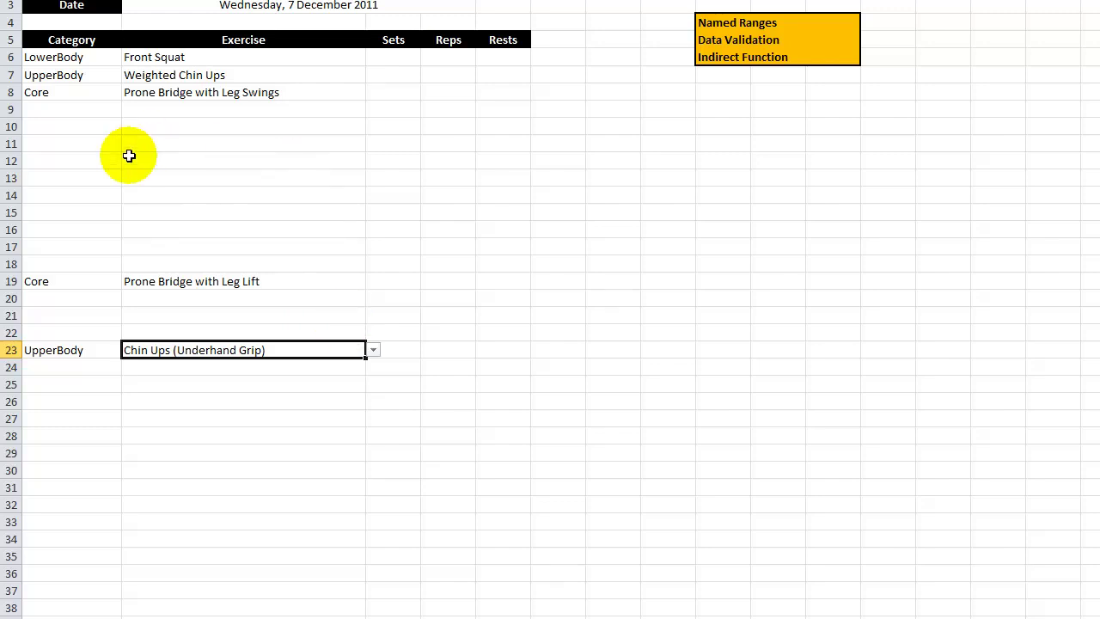
In row 10, choose the category LowerBody and the exercise Deadlift - 1 Arm Barbell
left_click(86, 128)
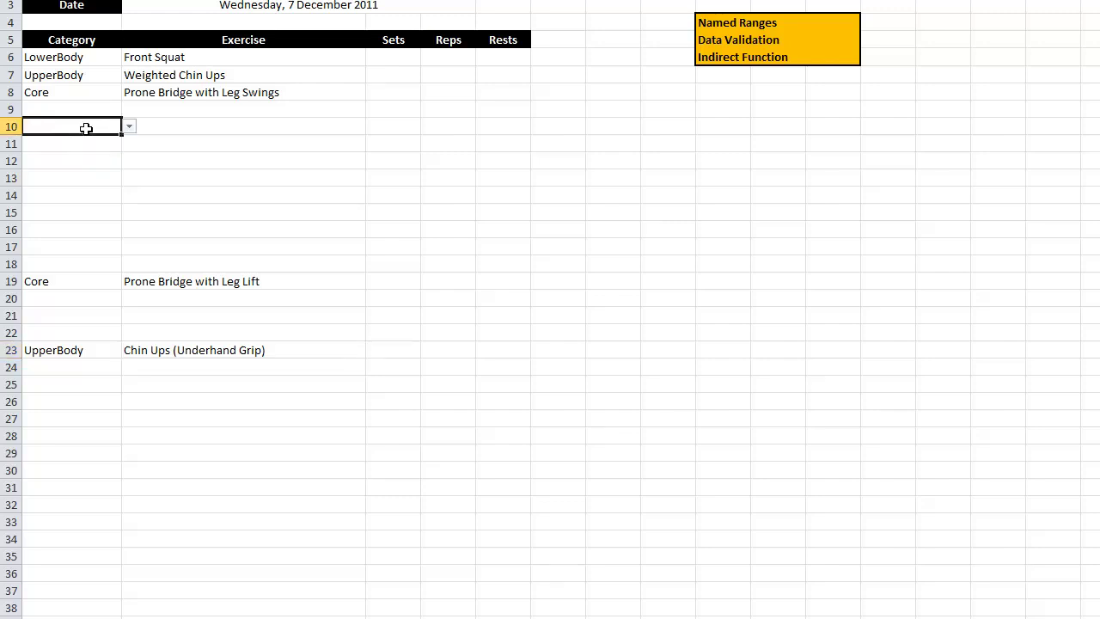
left_click(131, 128)
left_click(91, 138)
left_click(190, 127)
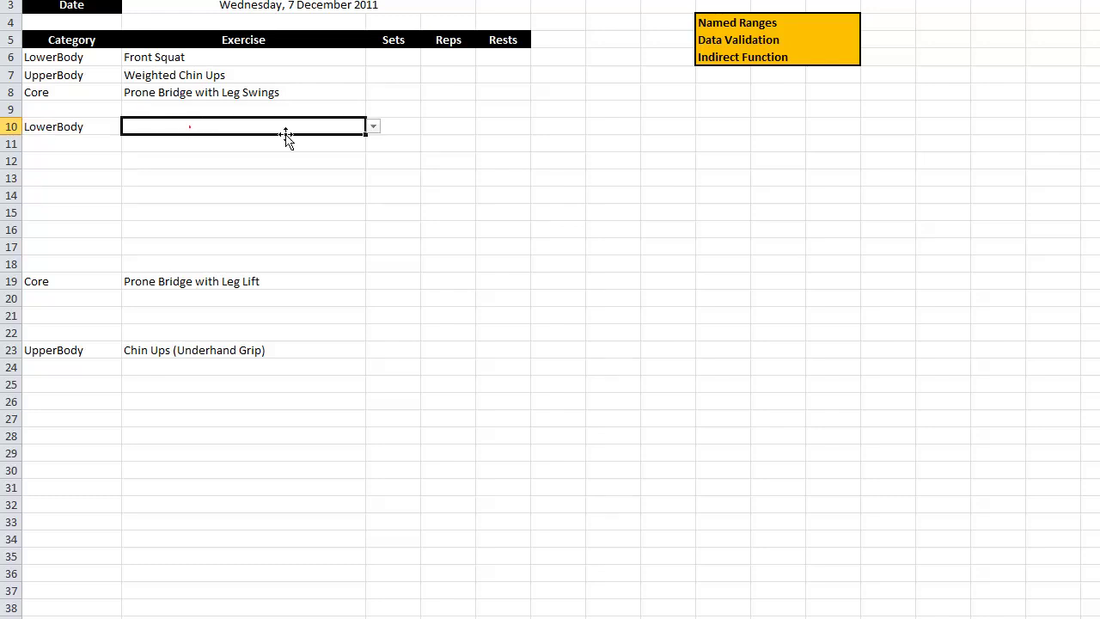
left_click(374, 129)
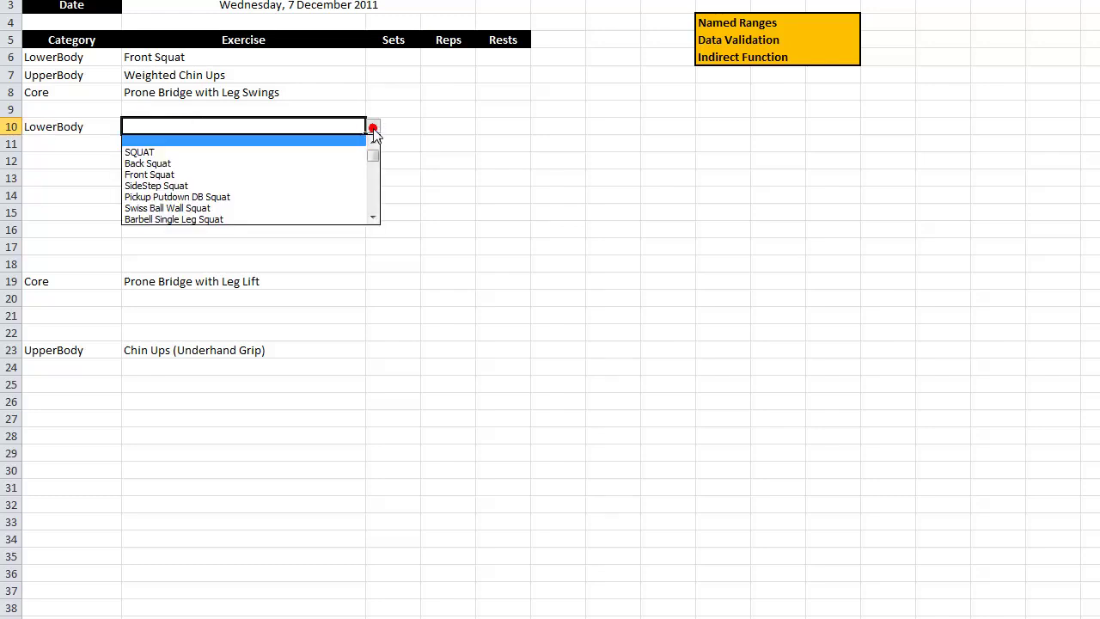
left_click(372, 219)
left_click(373, 218)
left_click(373, 218)
left_click(373, 218)
left_click(373, 219)
left_click(373, 218)
left_click(373, 218)
left_click(373, 219)
left_click(373, 218)
left_click(373, 218)
left_click(373, 219)
left_click(373, 219)
left_click(373, 218)
left_click(373, 219)
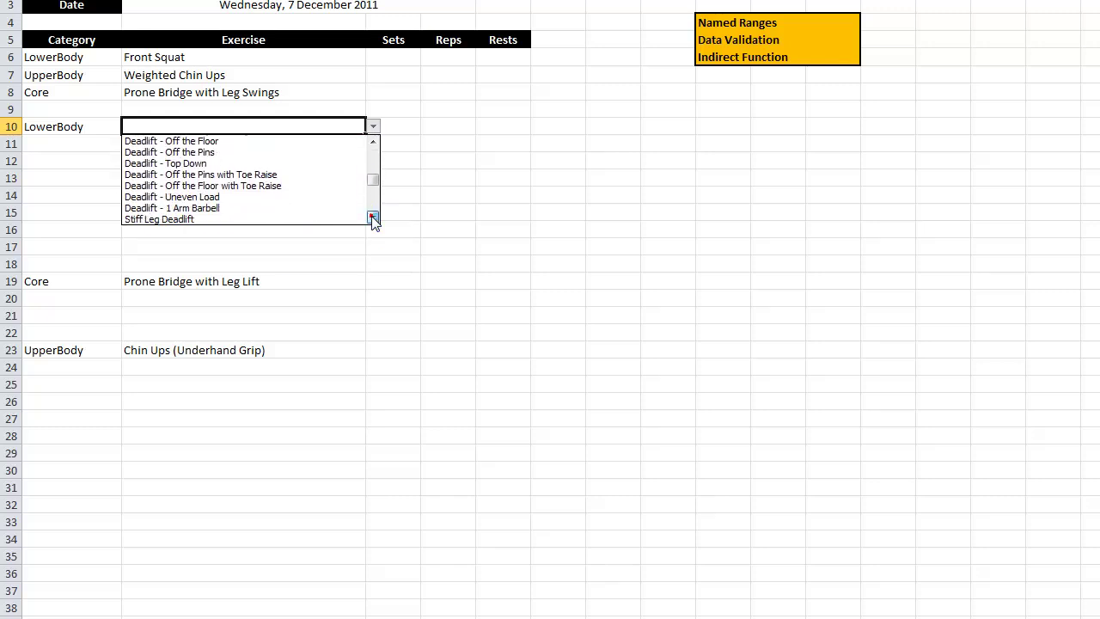
left_click(373, 218)
left_click(293, 192)
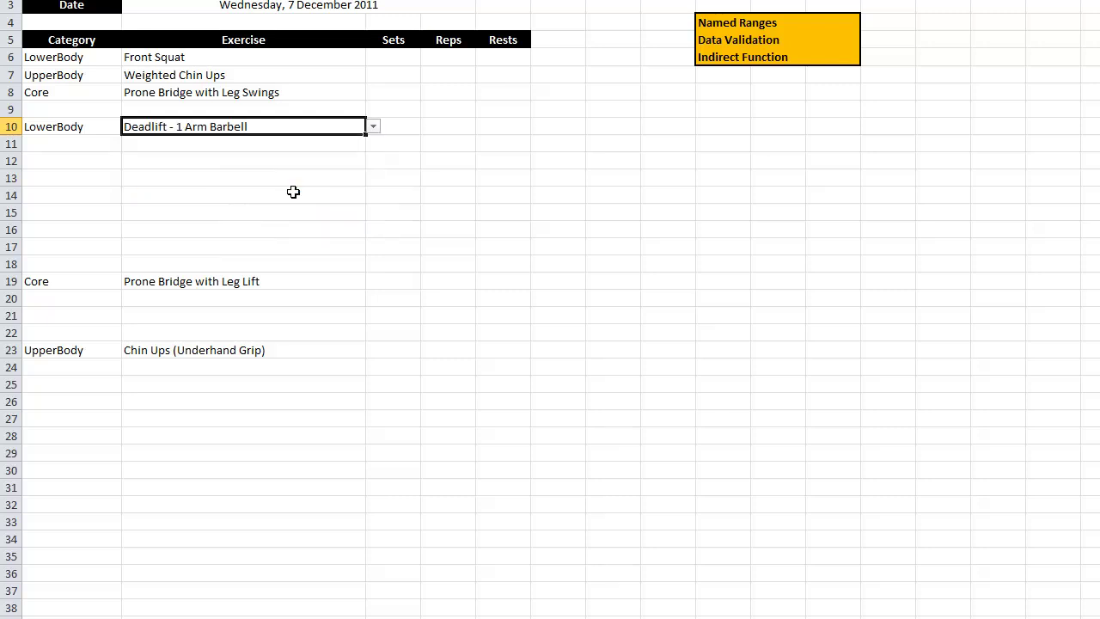
left_click(92, 172)
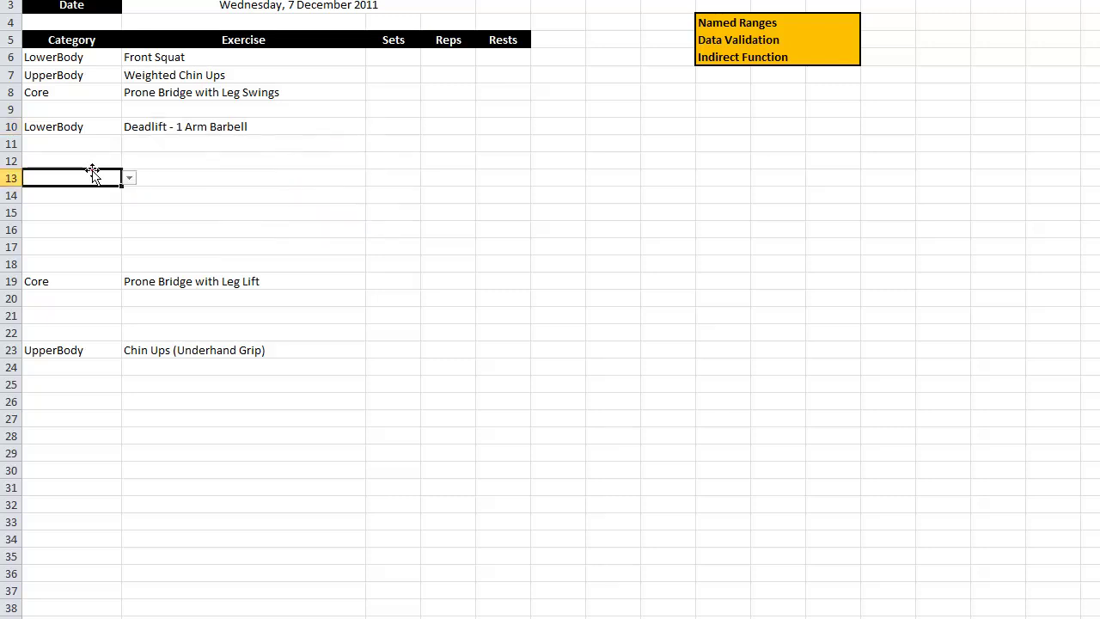
Enter 3 sets, 5 reps and 30s rest for Front Squat in row 6, and select those three cells
left_click(398, 60)
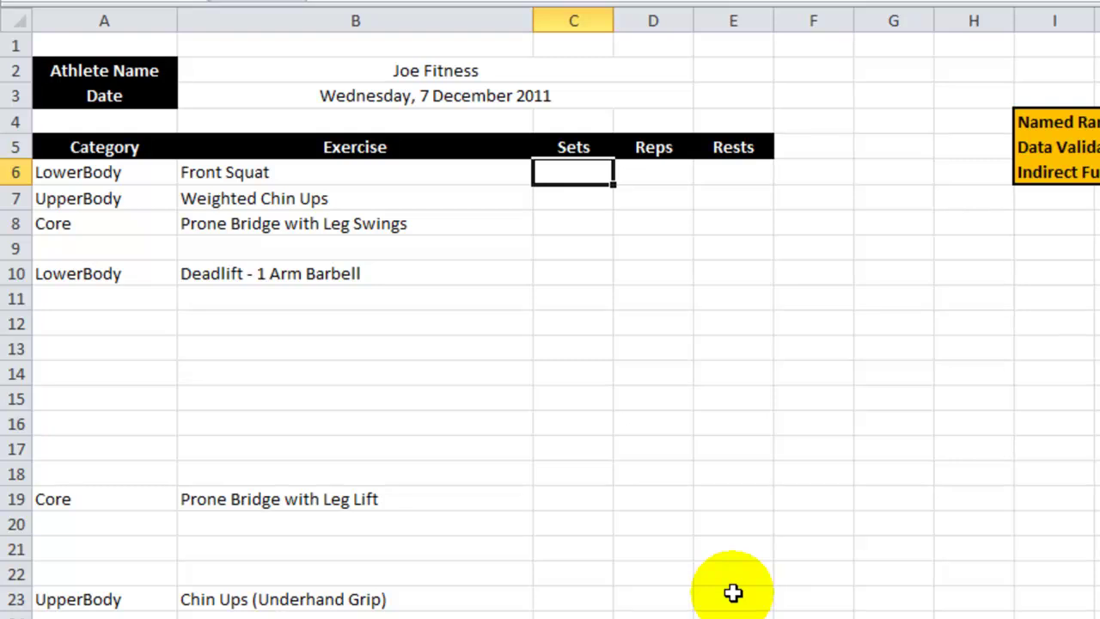
type("3")
key("Tab")
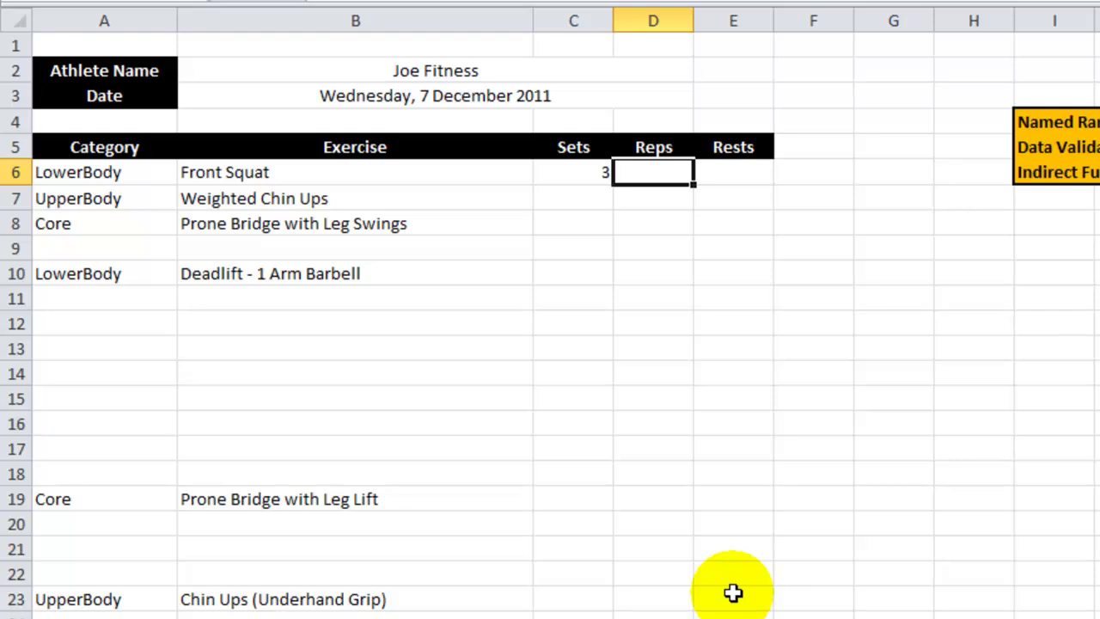
type("5")
key("Tab")
type("30s")
key("Return")
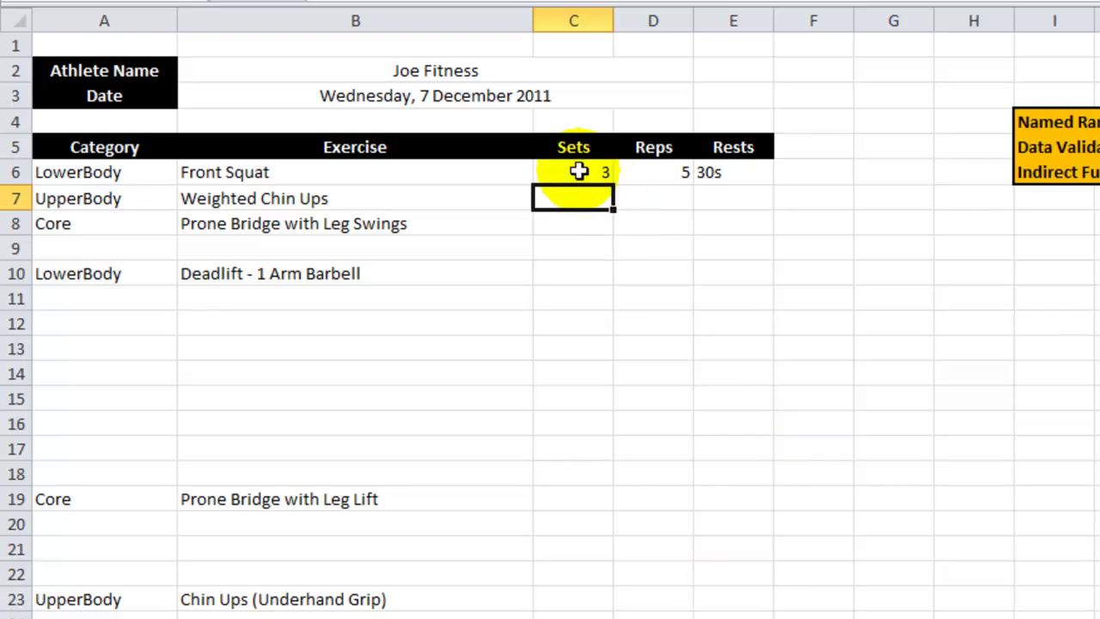
left_click_drag(579, 172, 741, 172)
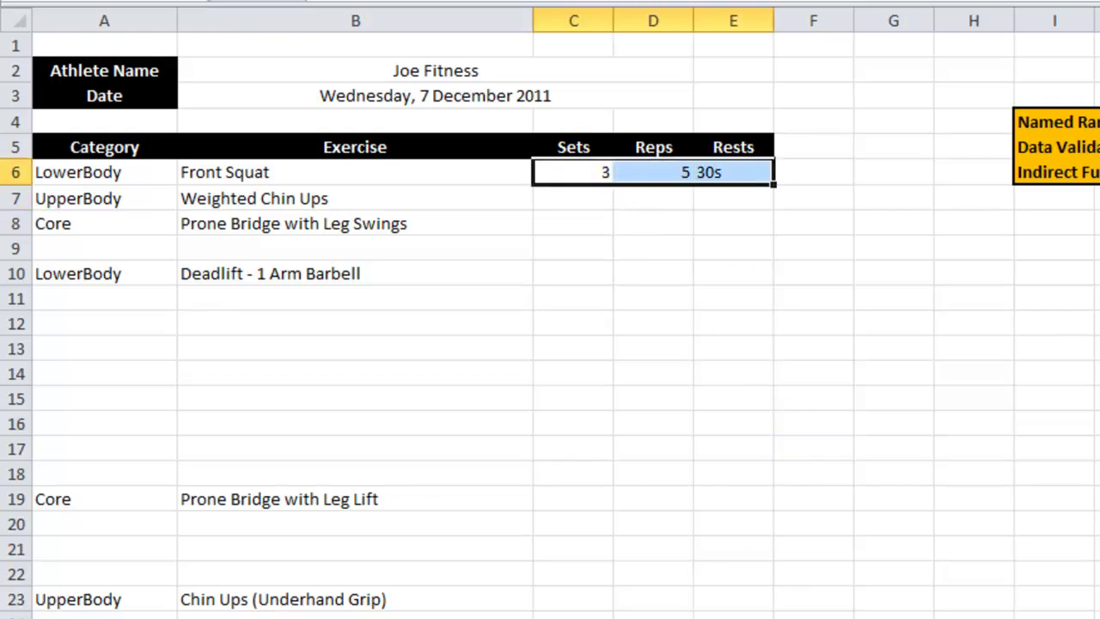
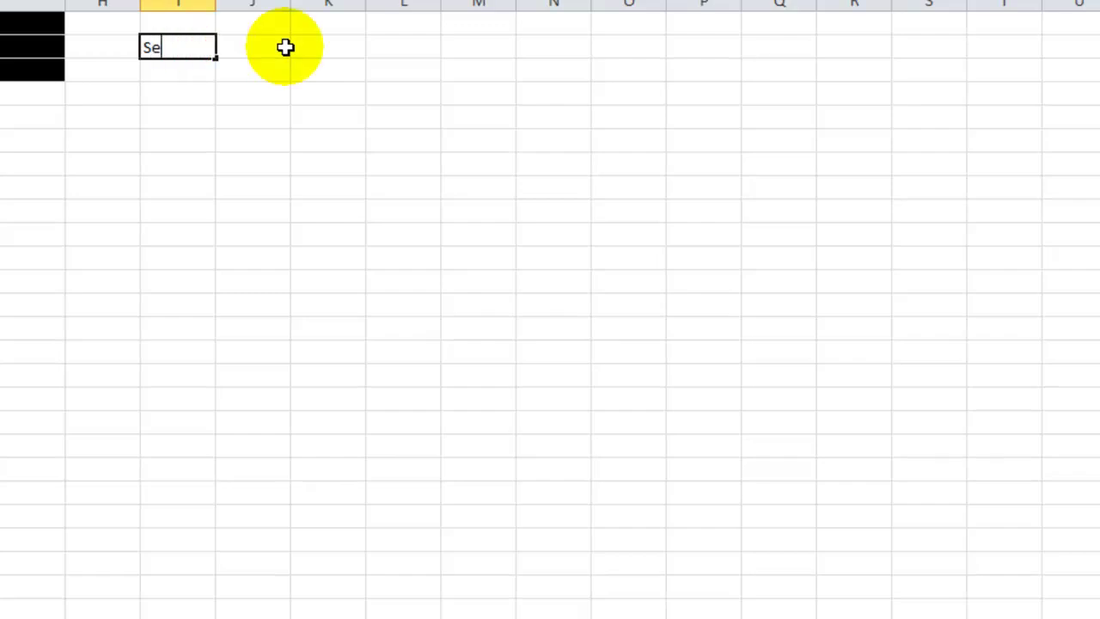
On the Lists sheet, enter the headings Sets, Reps and Rests side by side in columns I, J and K
type("ts")
left_click(285, 48)
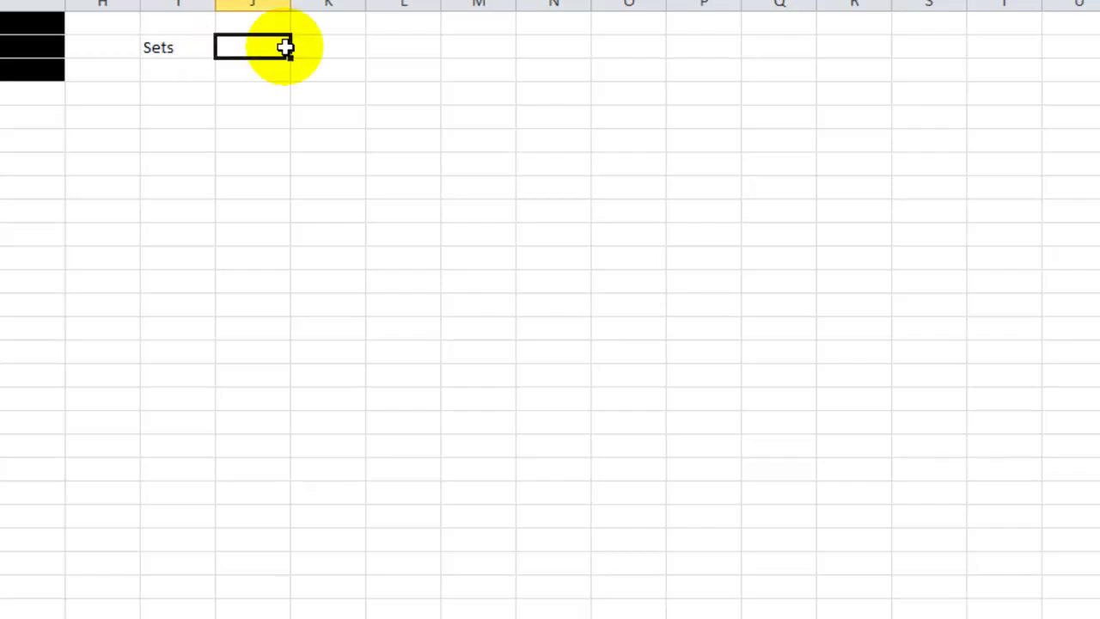
type("Reps")
key("Tab")
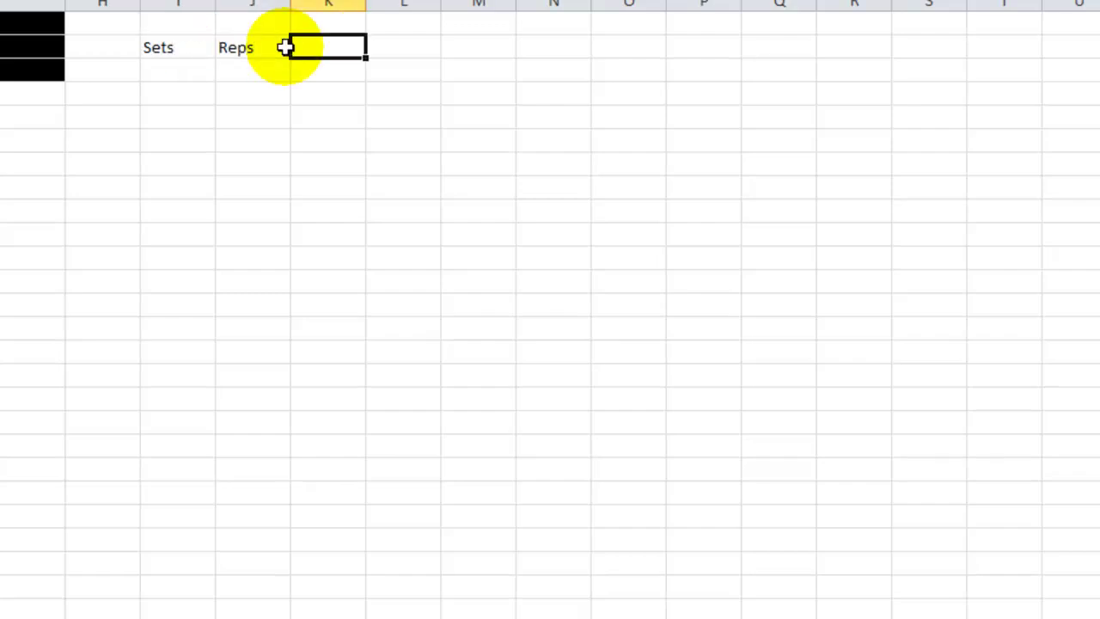
type("Rests")
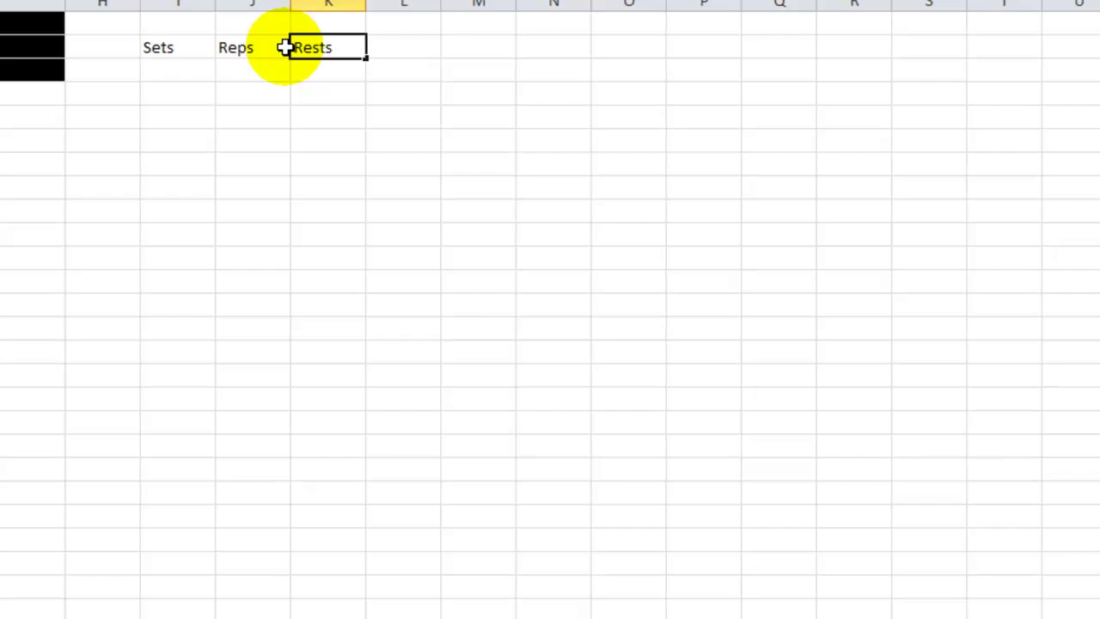
key("Return")
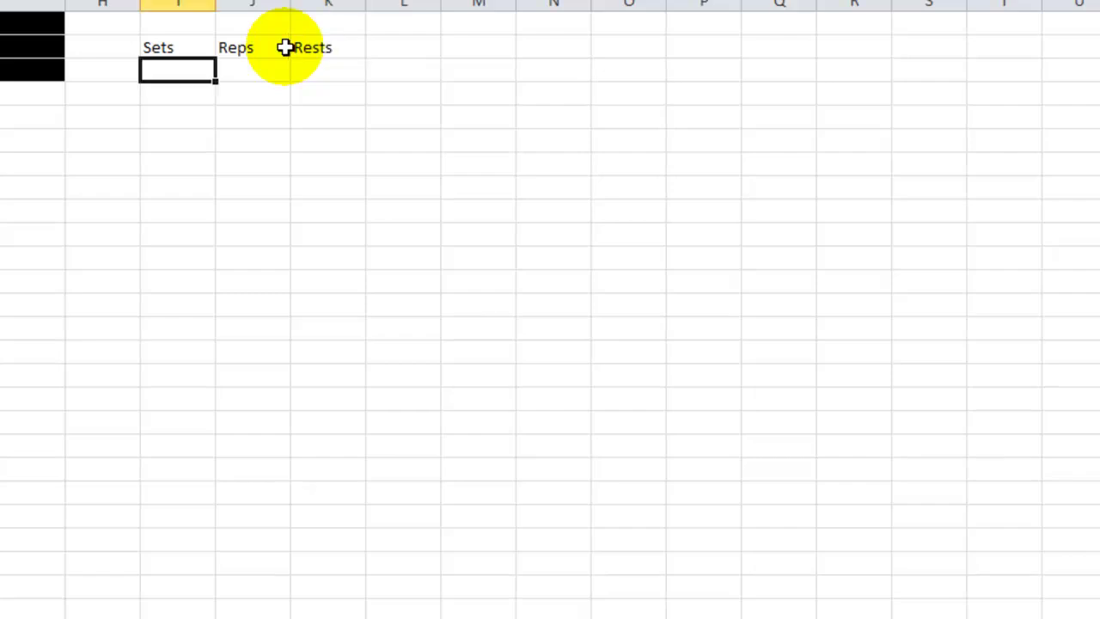
Fill the Sets list in column I with the numbers 10 down to 1, starting in I4
left_click(164, 93)
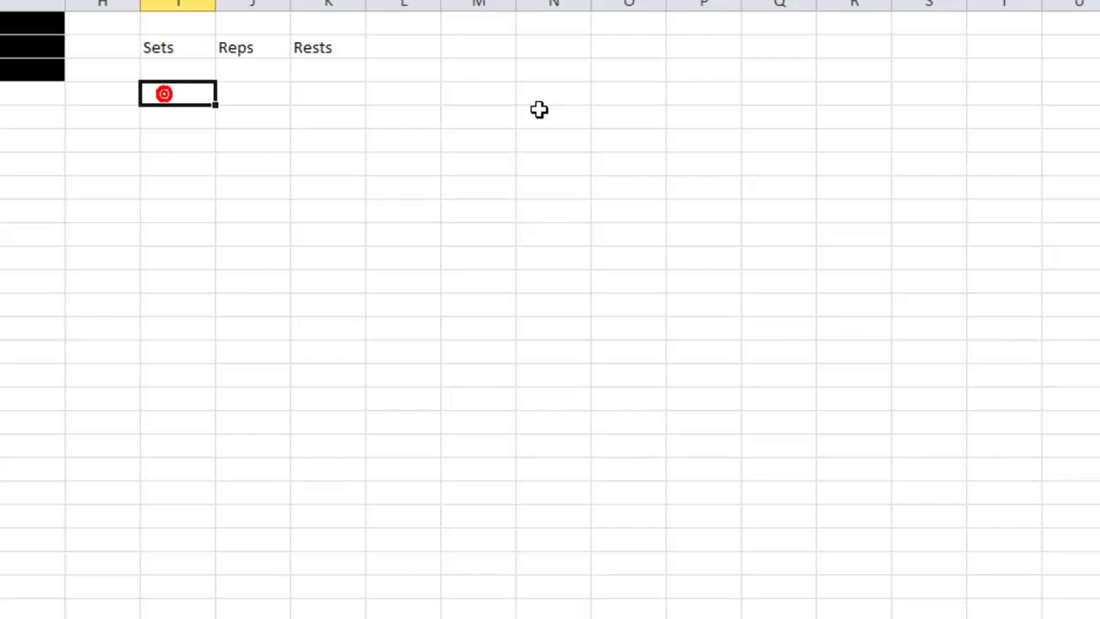
type("10")
key("Return")
type("9")
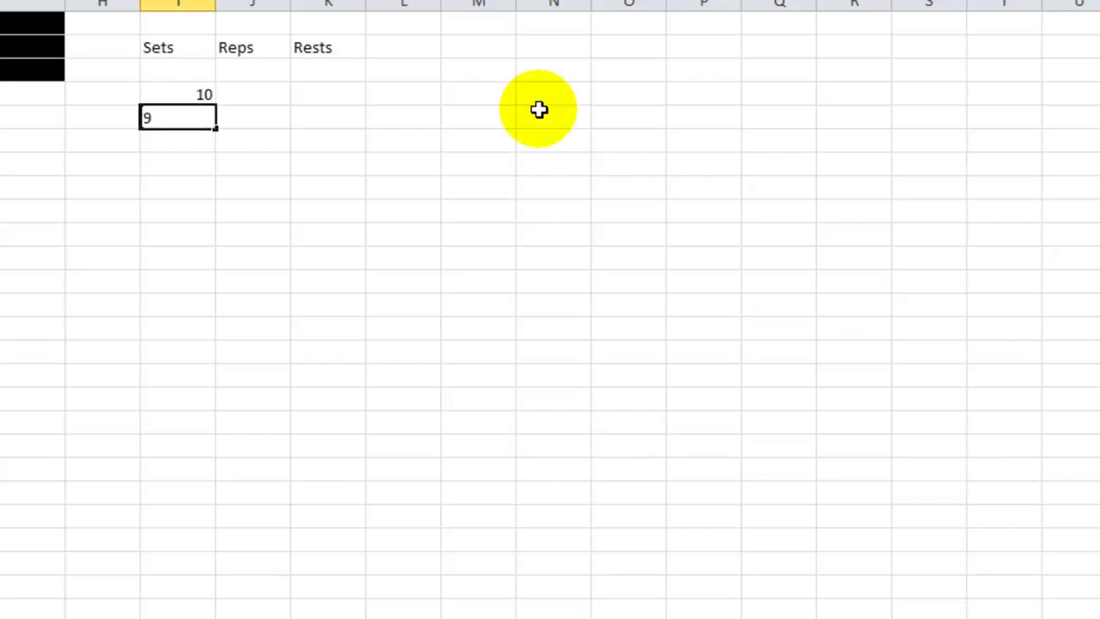
key("Return")
left_click_drag(202, 91, 215, 319)
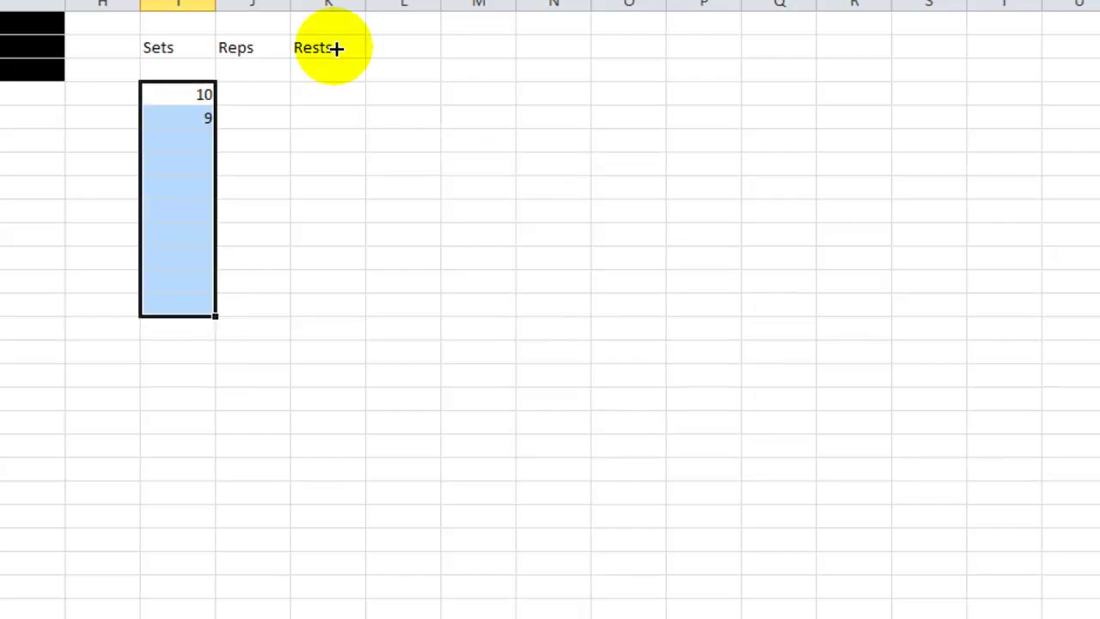
Fill the Reps list in column J with the numbers 1 to 20, starting in J4
left_click(253, 94)
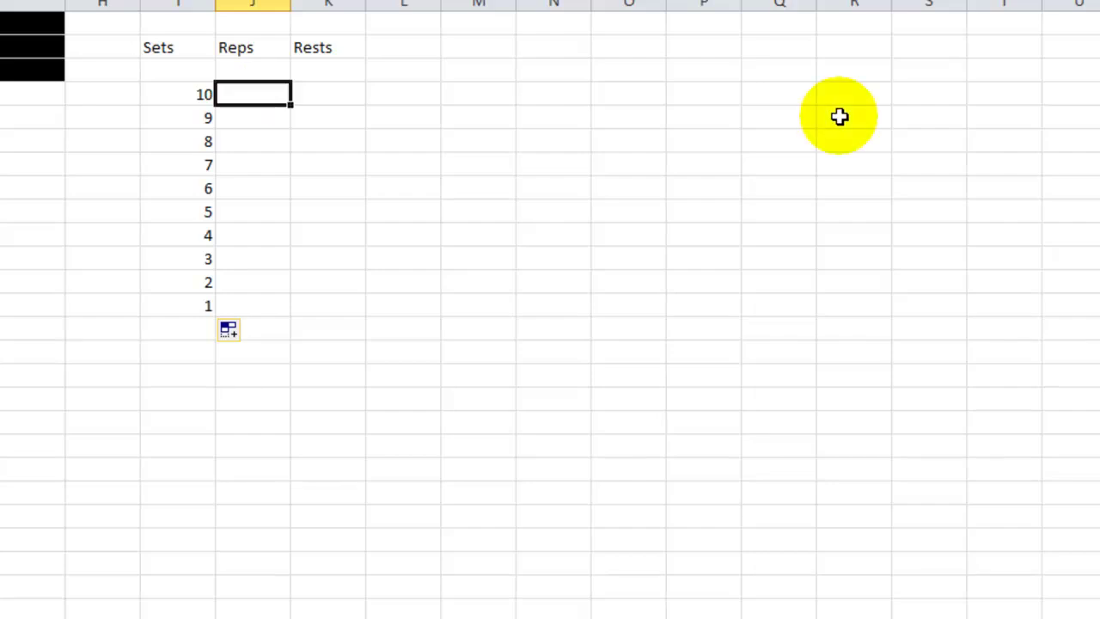
type("1")
key("Return")
type("2")
key("Return")
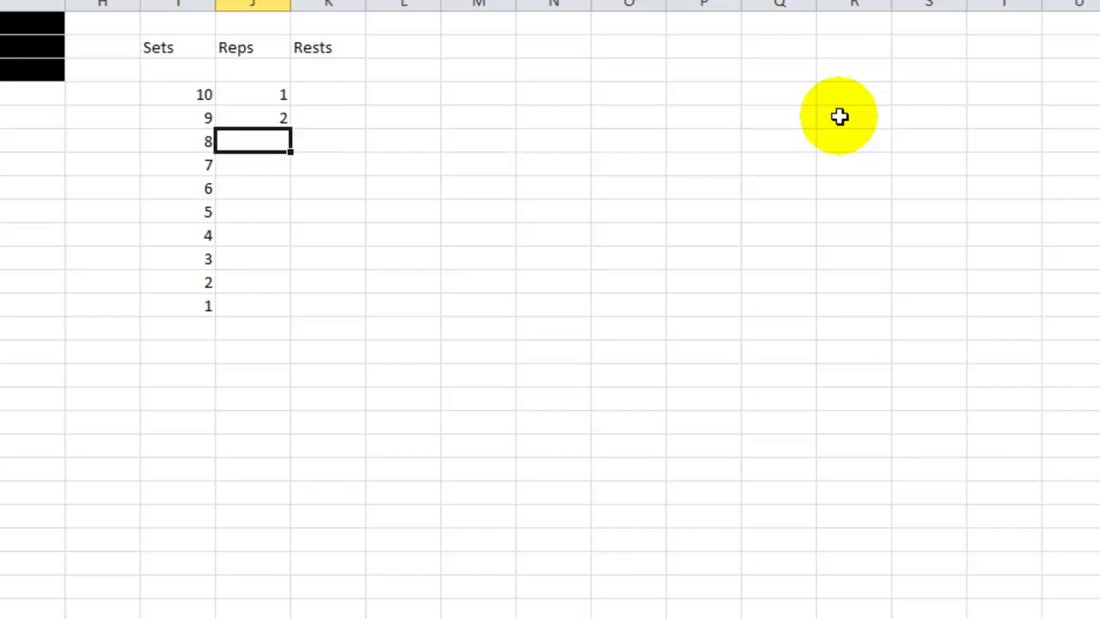
left_click_drag(255, 91, 234, 550)
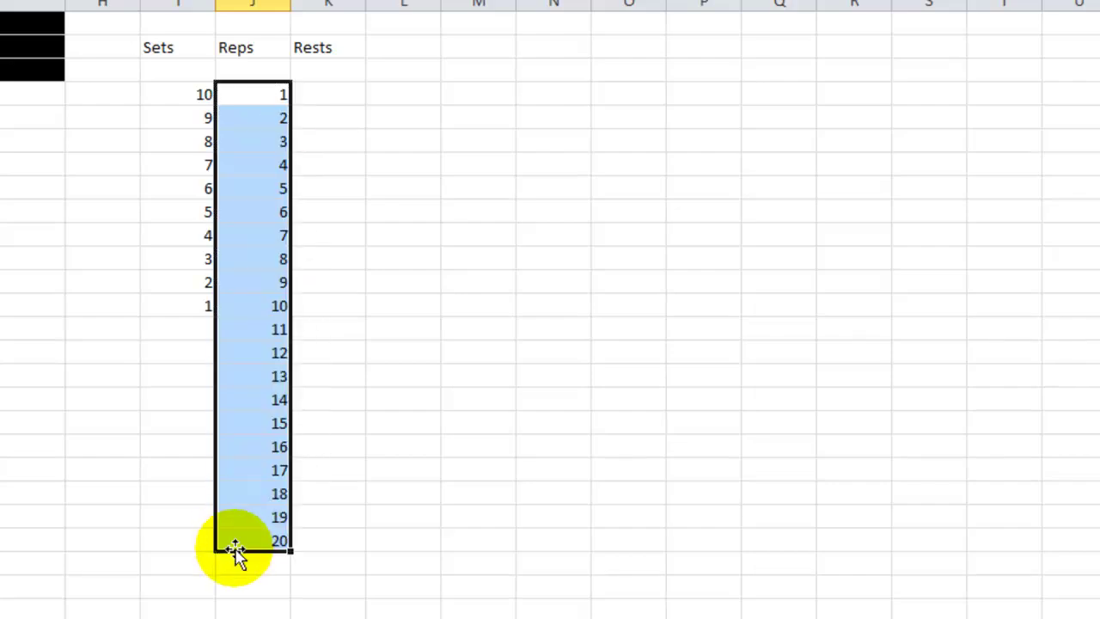
Enter the rest periods 3mins, 2mins, 60s, 30s and 15s down column K, starting in K4
left_click(322, 93)
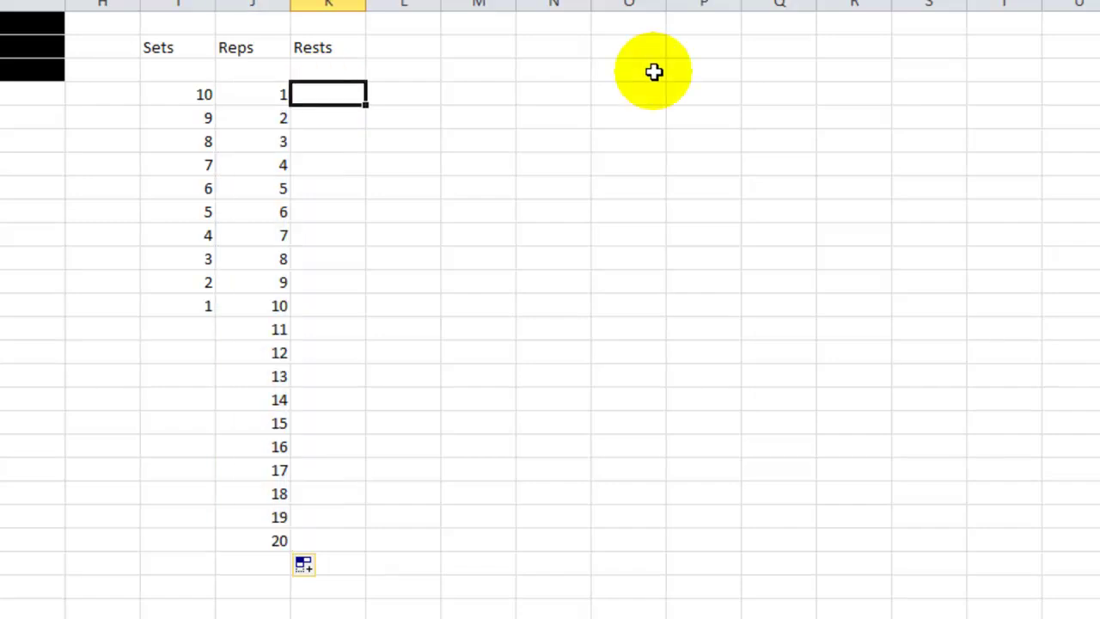
type("3mins")
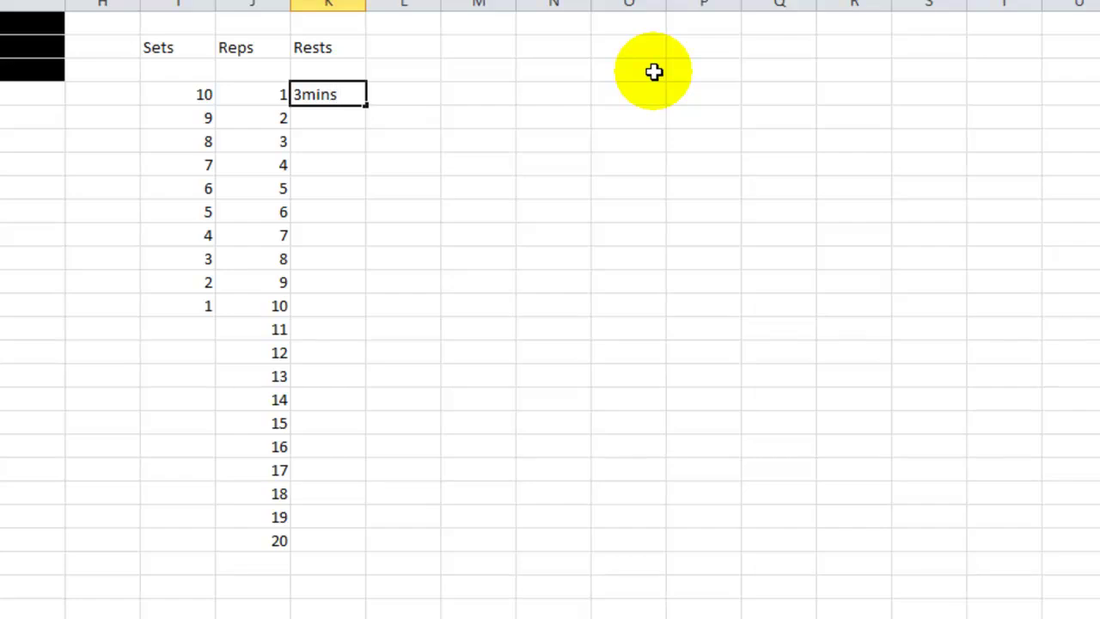
key("Return")
type("2mins")
key("Return")
type("60")
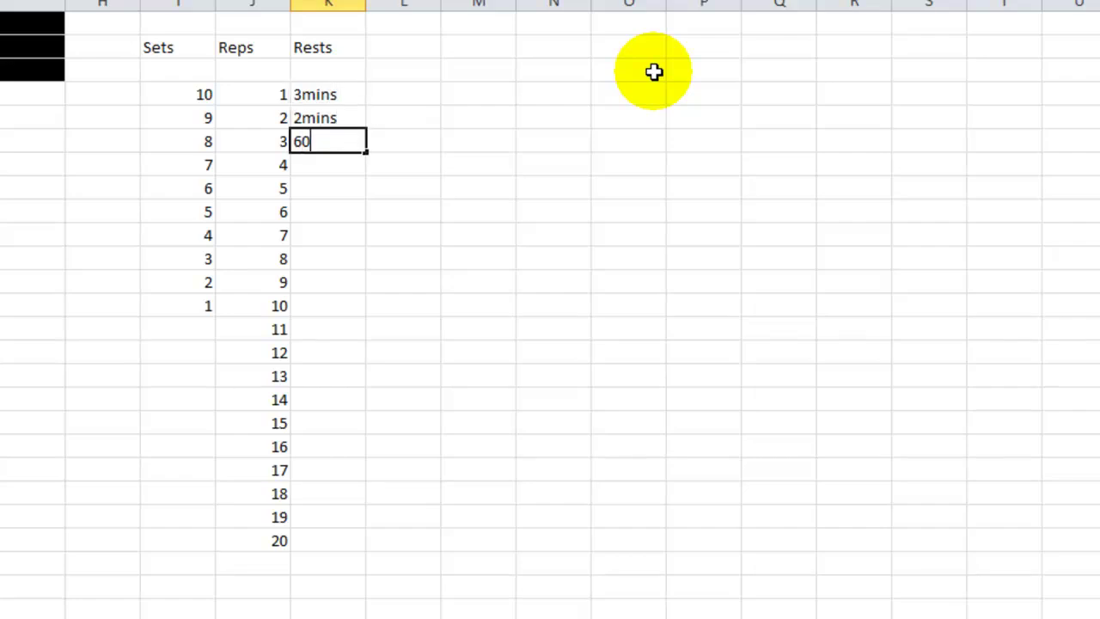
type("s")
key("Return")
type("30s")
key("Return")
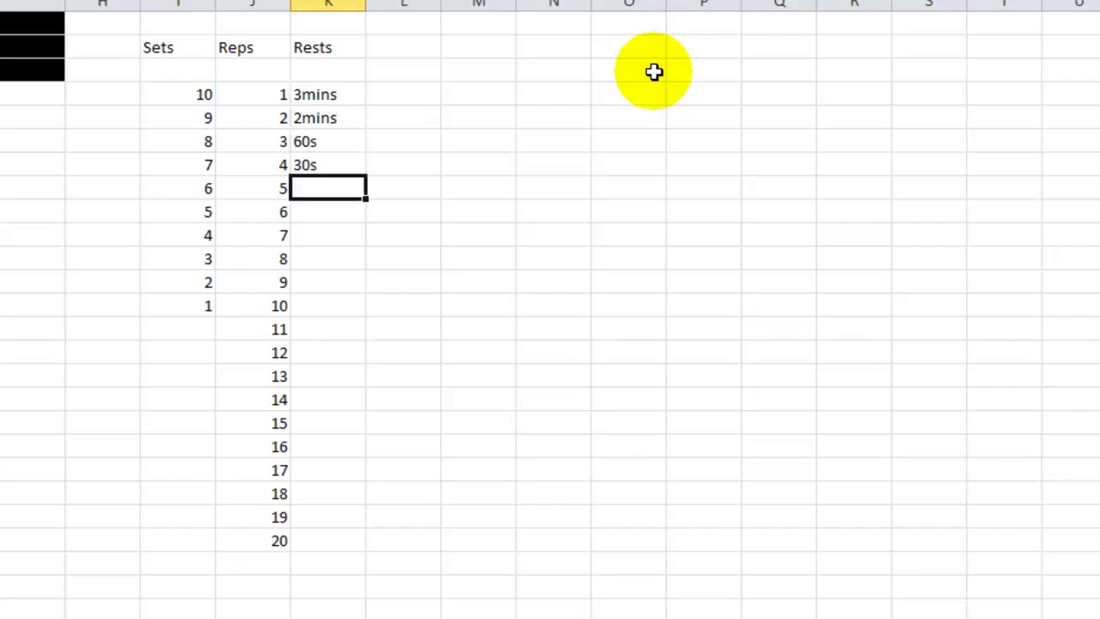
type("15s")
key("Return")
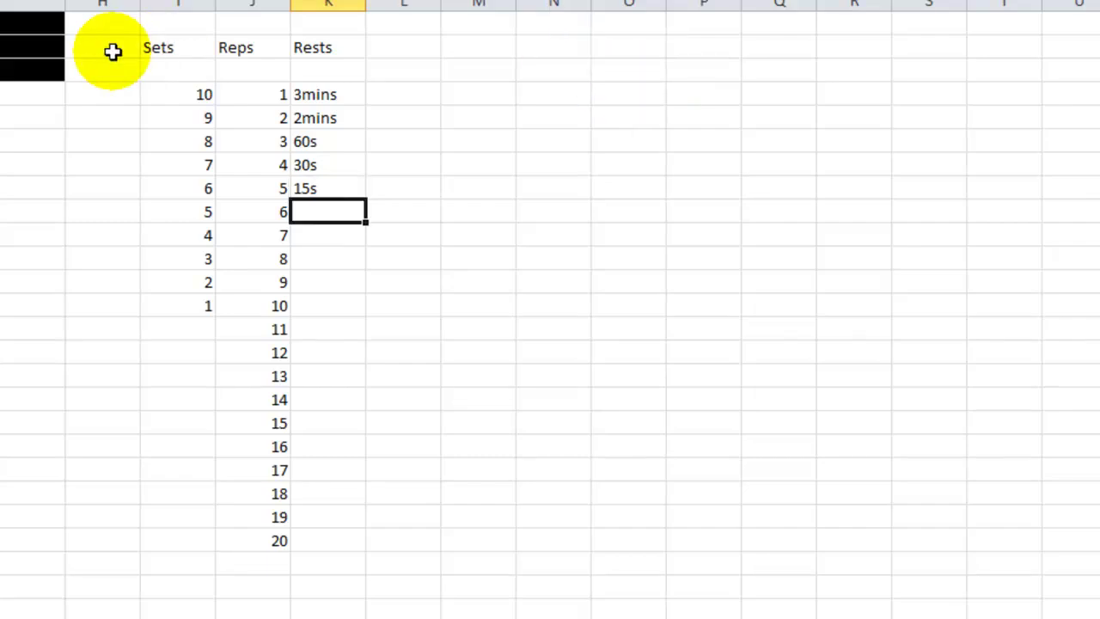
Centre the contents of columns I to K horizontally
left_click(178, 4)
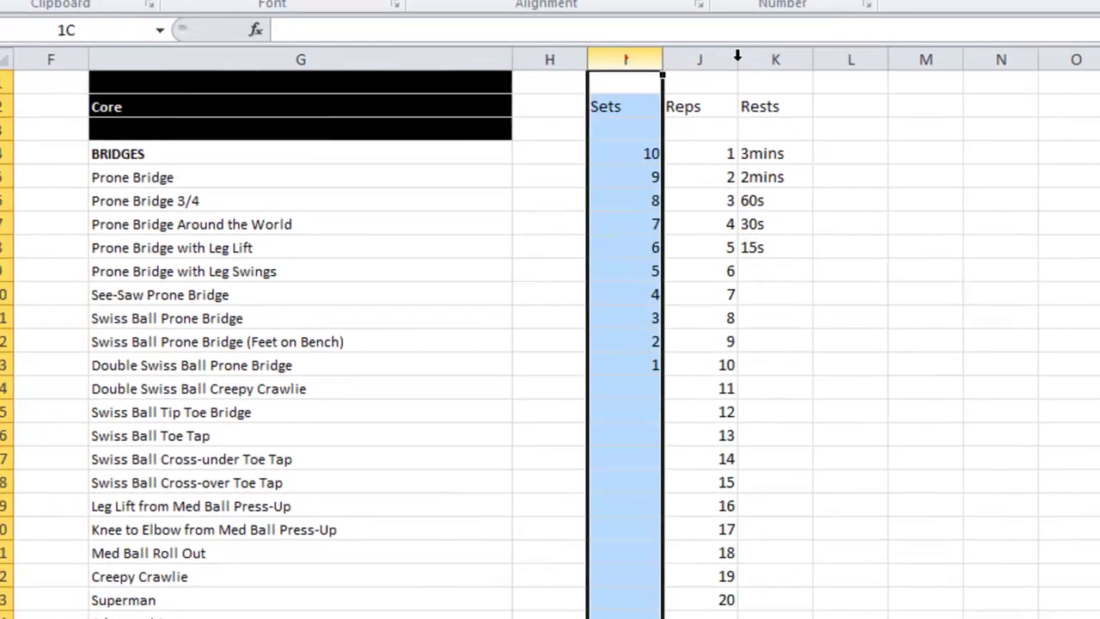
left_click_drag(737, 56, 756, 57)
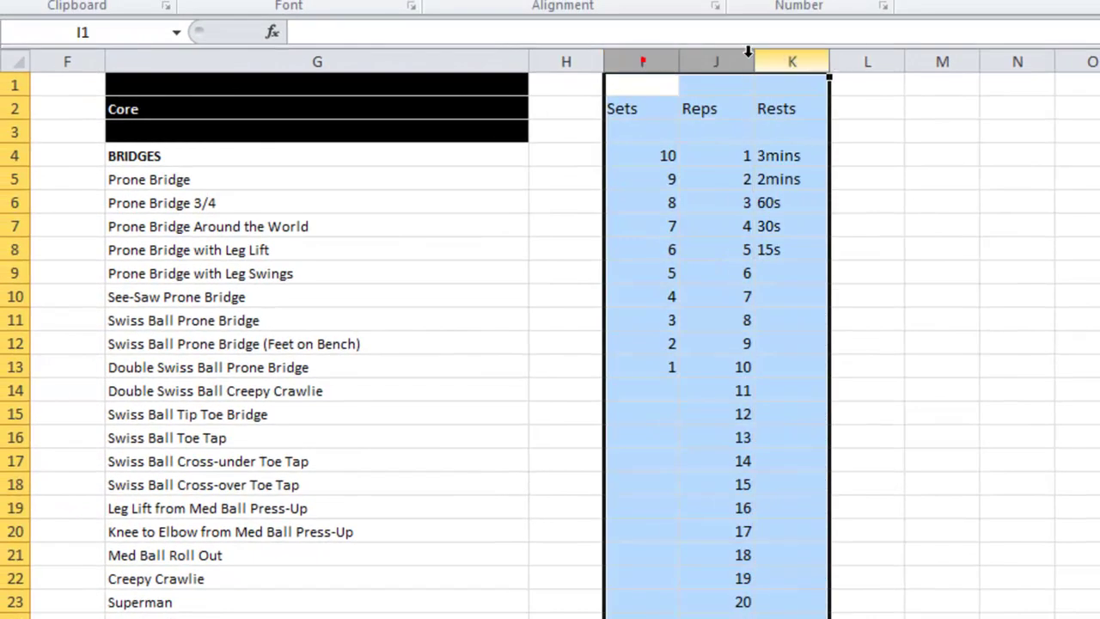
key("alt+h")
key("a")
key("c")
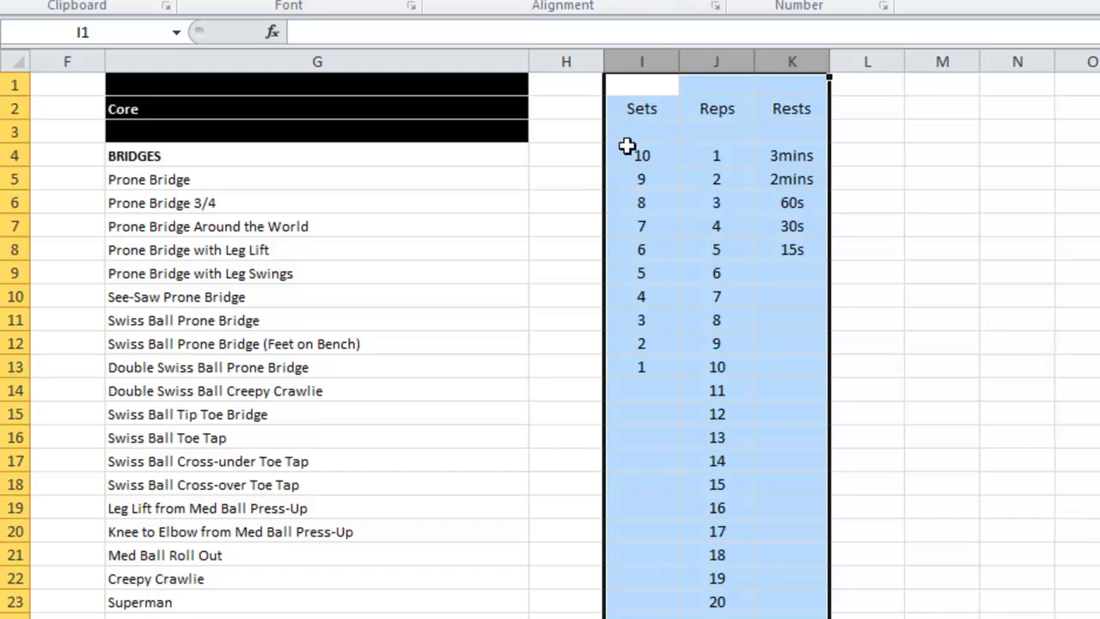
Define the named range Sets for the set numbers in I4:I13
left_click_drag(636, 155, 648, 366)
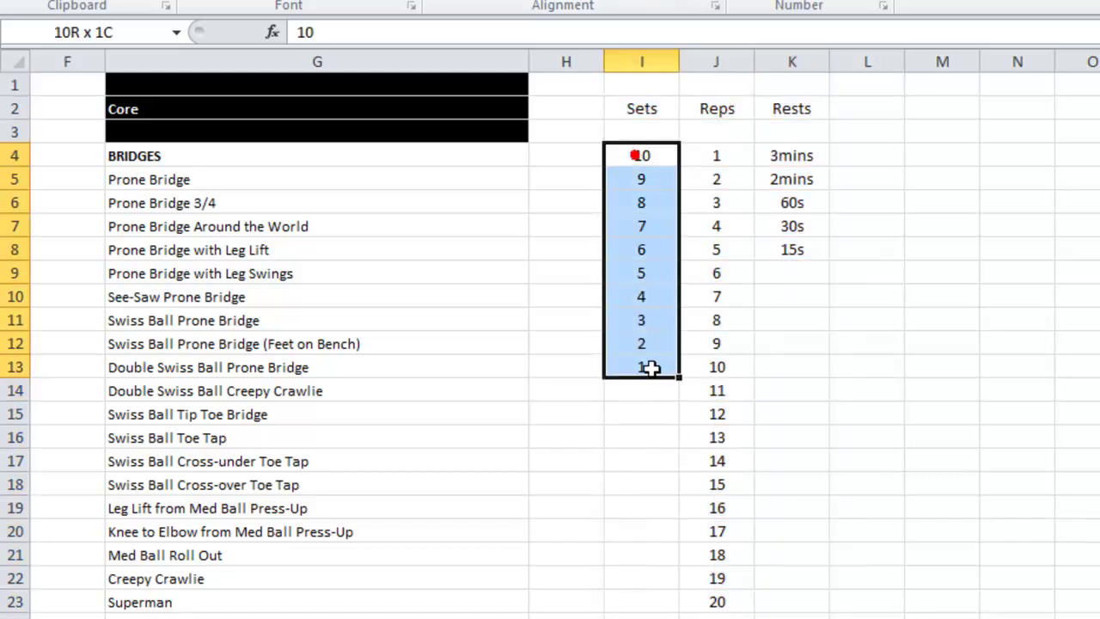
left_click(104, 32)
type("Sets")
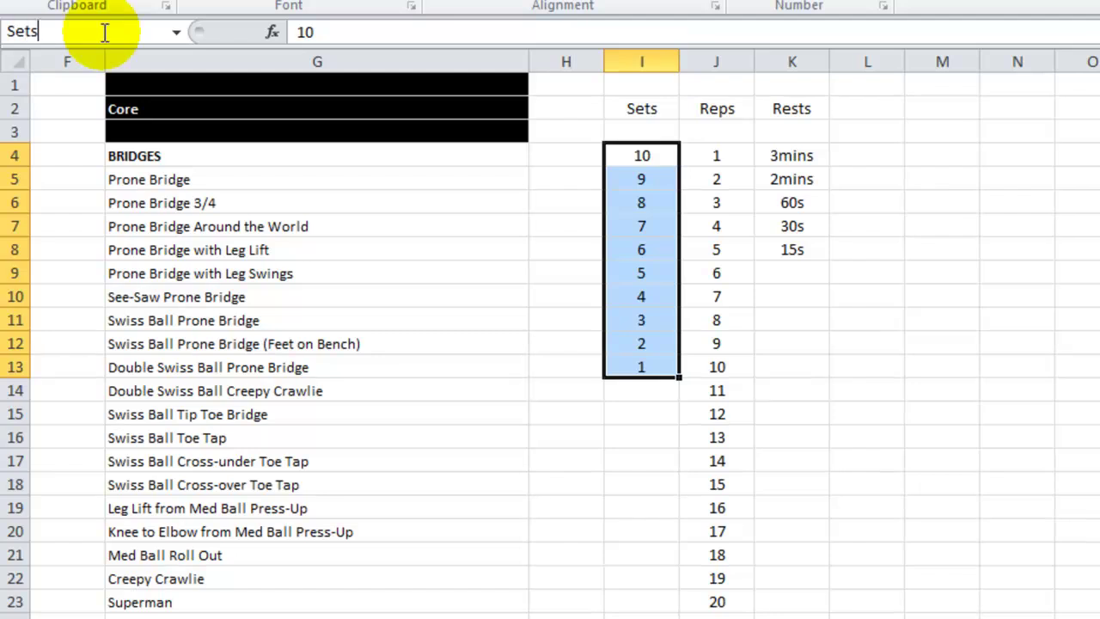
key("Return")
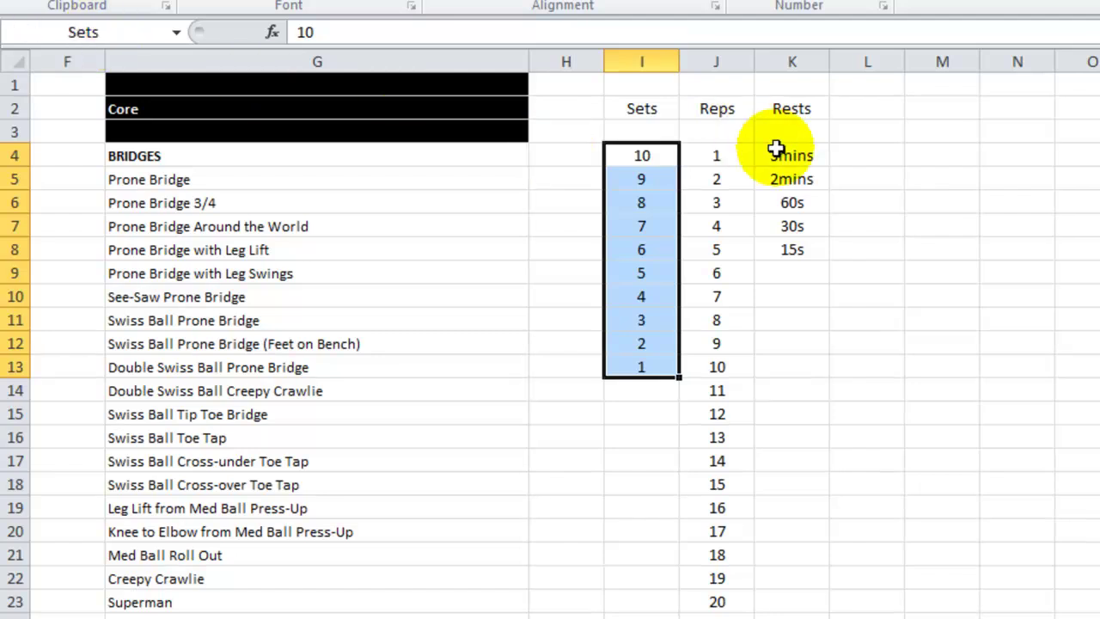
Define the named range Reps for the rep numbers in J4:J23
left_click_drag(712, 155, 716, 602)
left_click(103, 33)
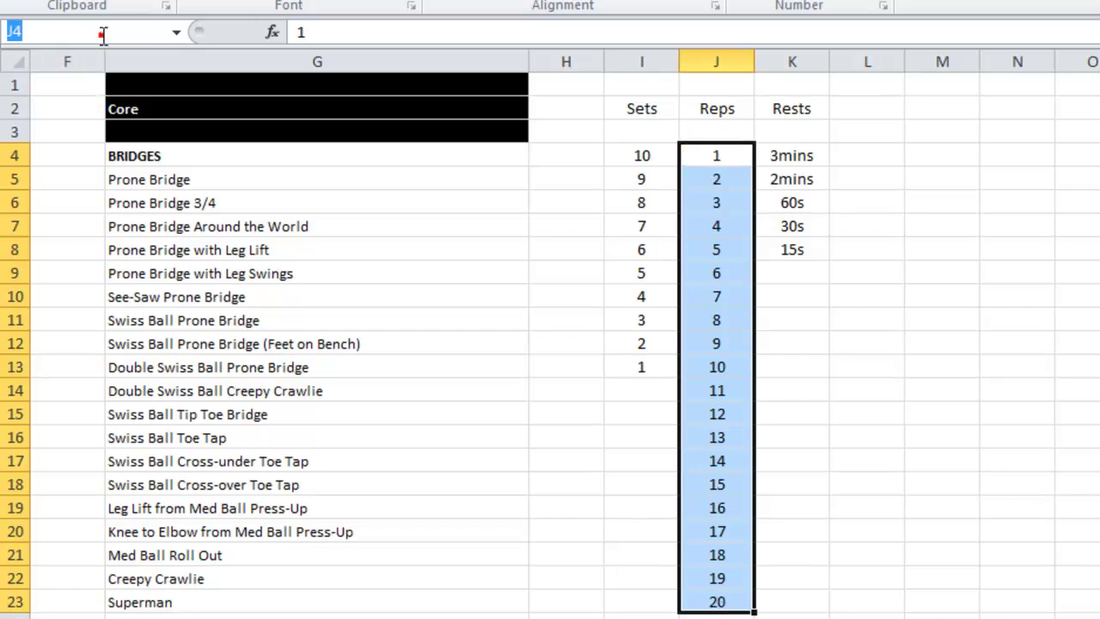
type("Reps")
key("Return")
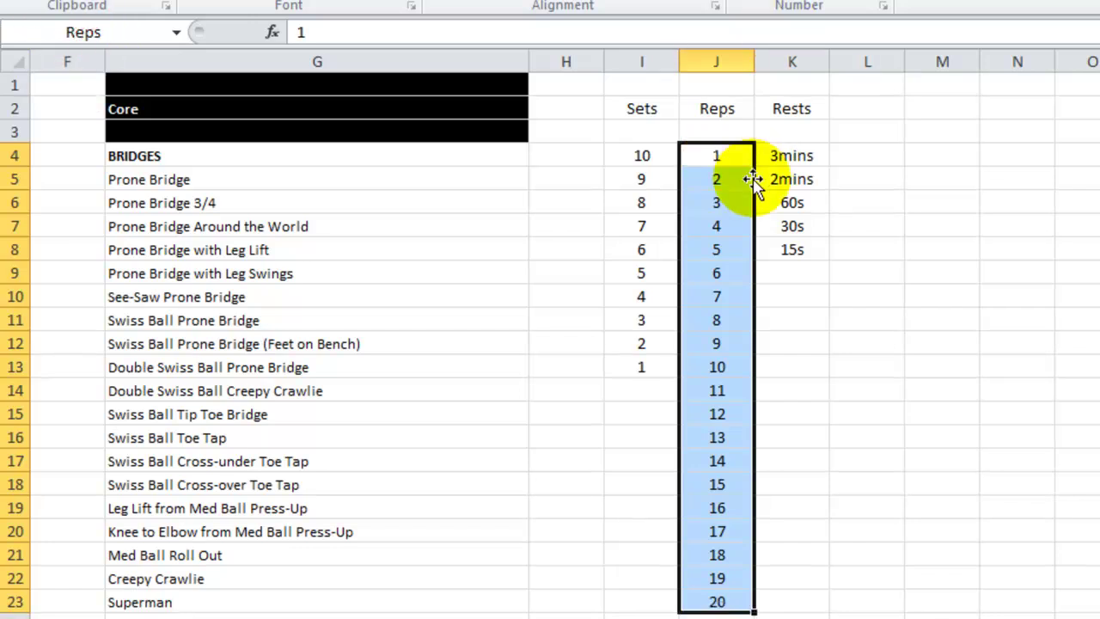
Define the named range Rests for the rest periods in K4:K8
left_click_drag(817, 155, 791, 250)
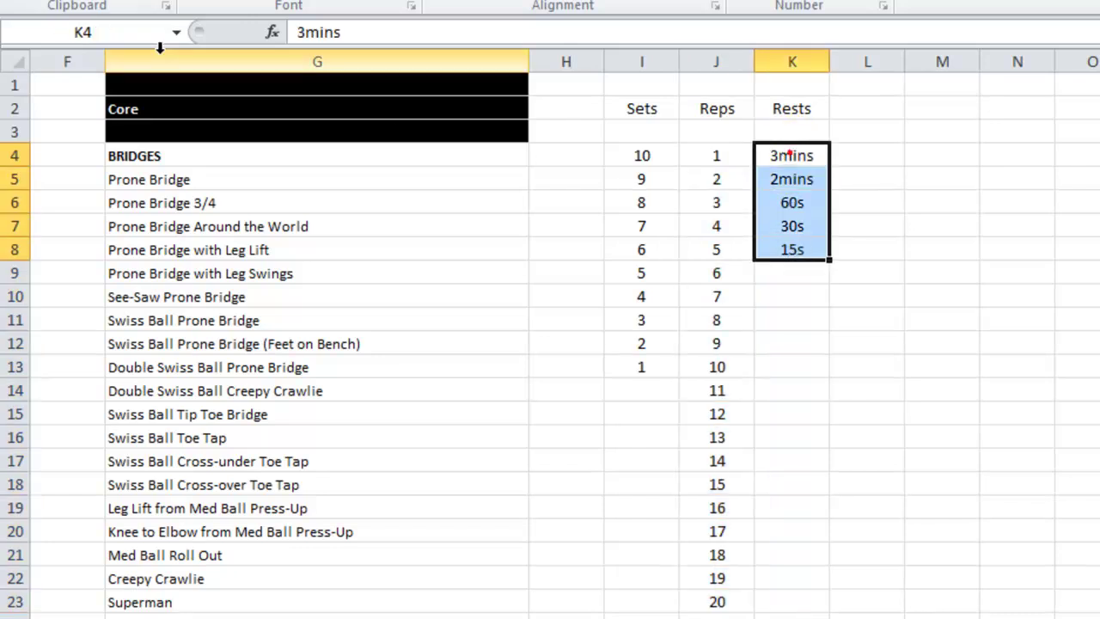
left_click(127, 33)
type("Rests")
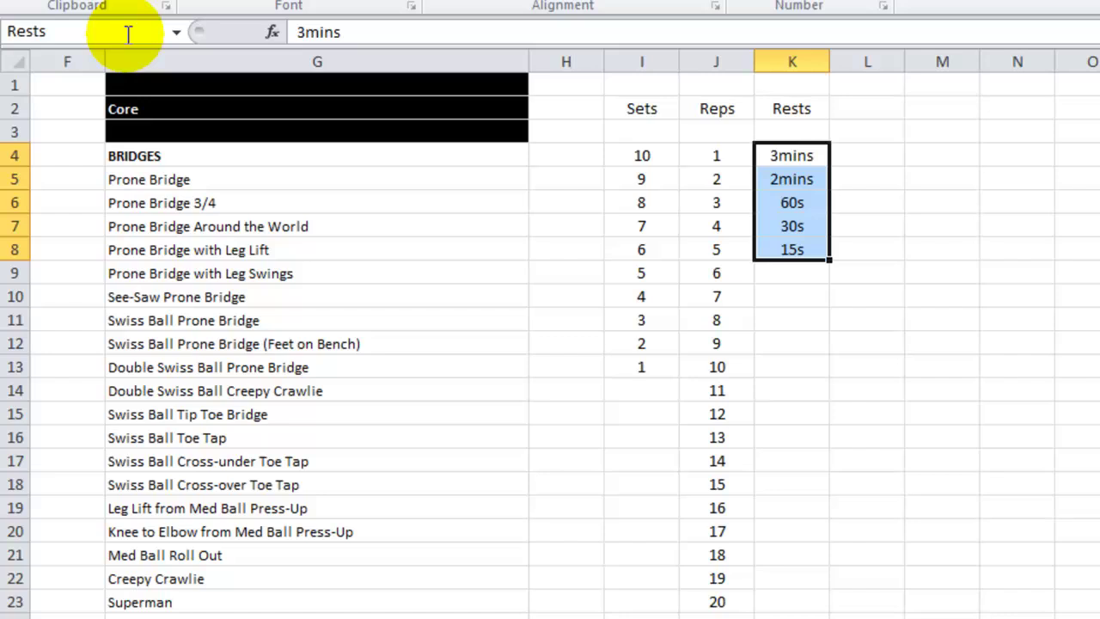
key("Return")
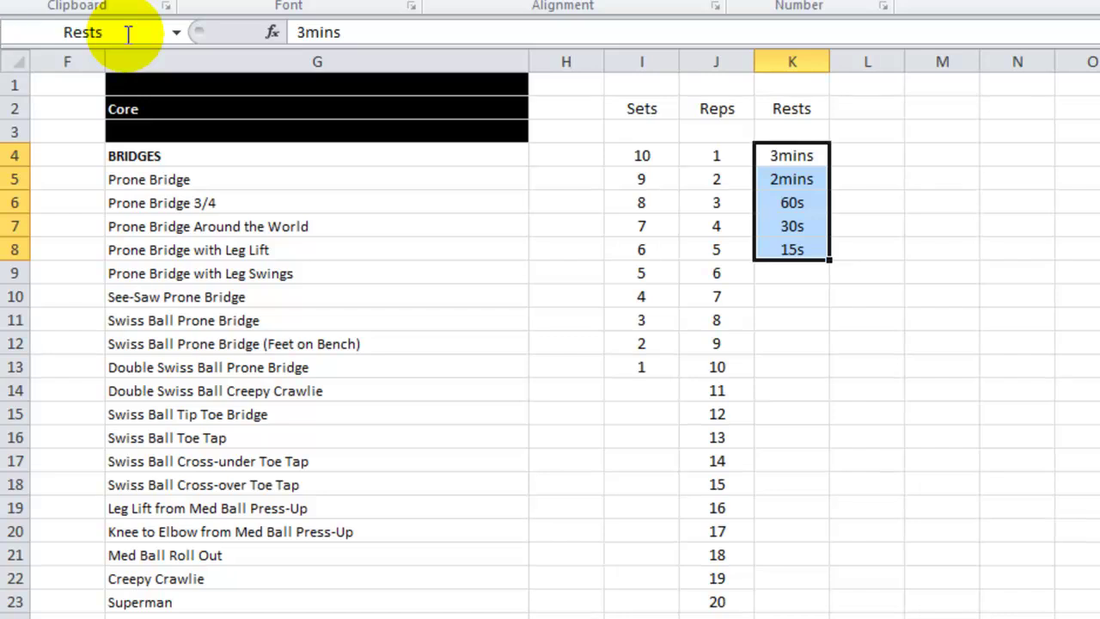
On the programme sheet, add a list data validation with source =Sets to the Sets column from C6 down
key("ctrl+Page_Up")
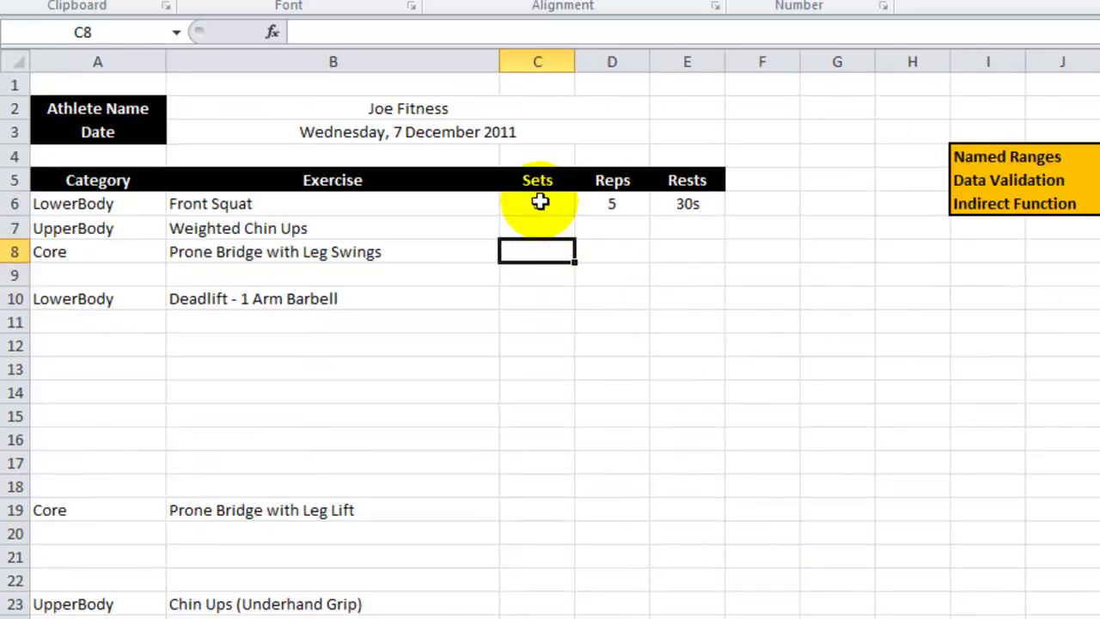
left_click_drag(538, 202, 537, 618)
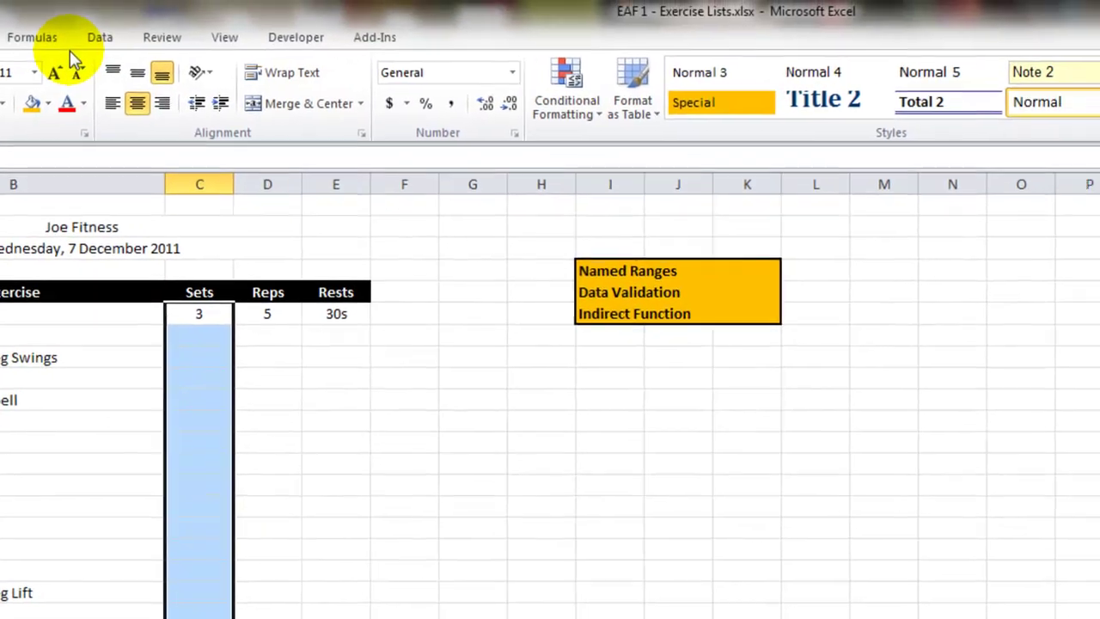
left_click(96, 39)
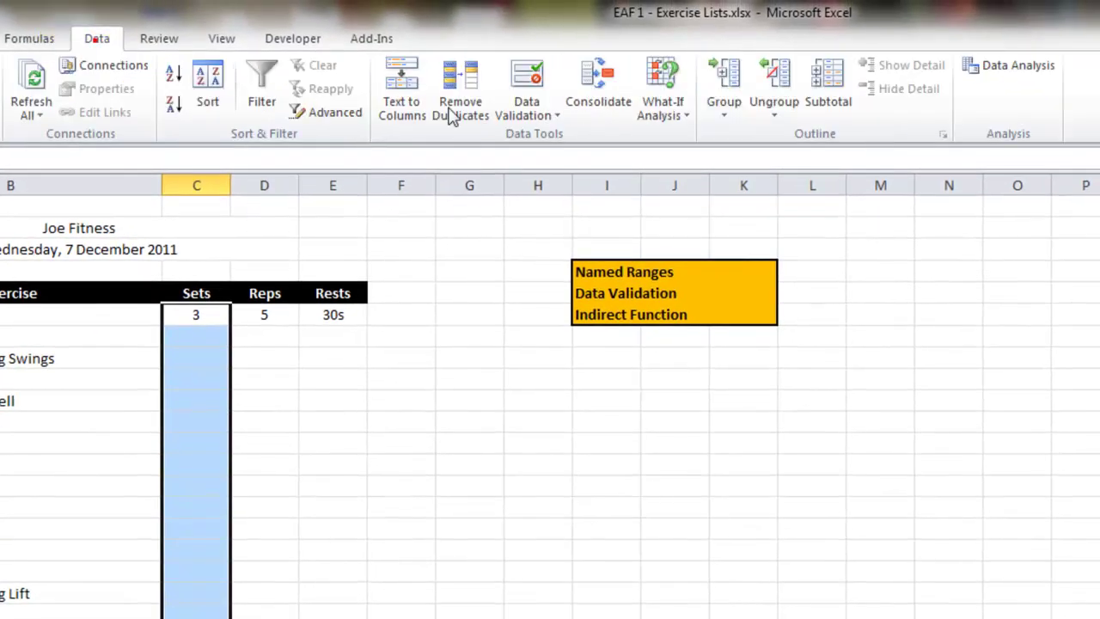
left_click(514, 117)
left_click(515, 138)
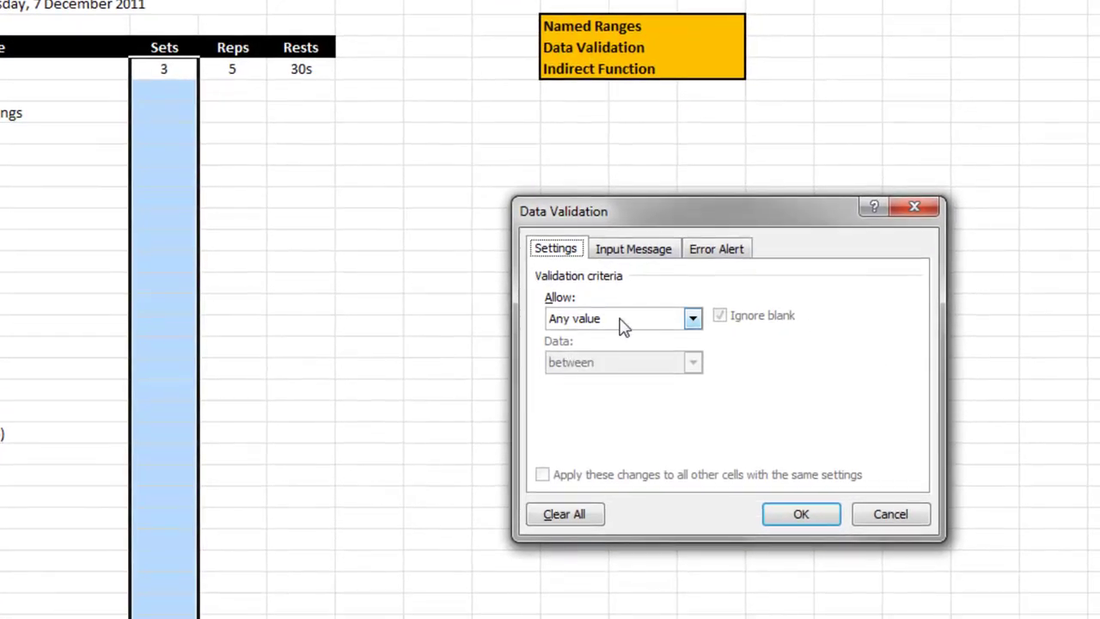
left_click(623, 320)
left_click(588, 379)
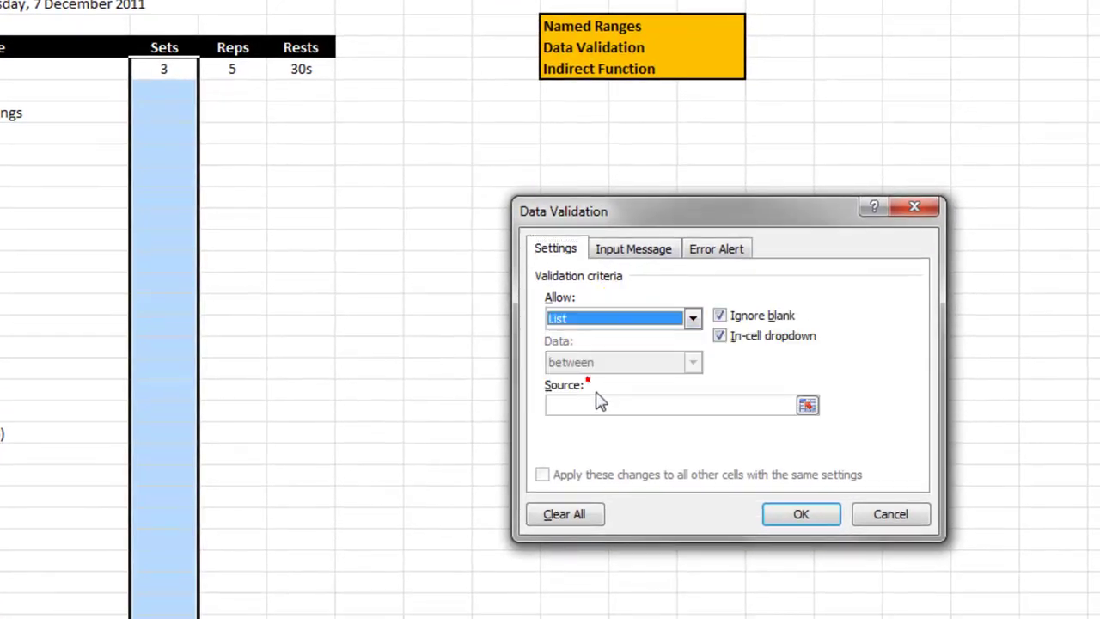
left_click(591, 404)
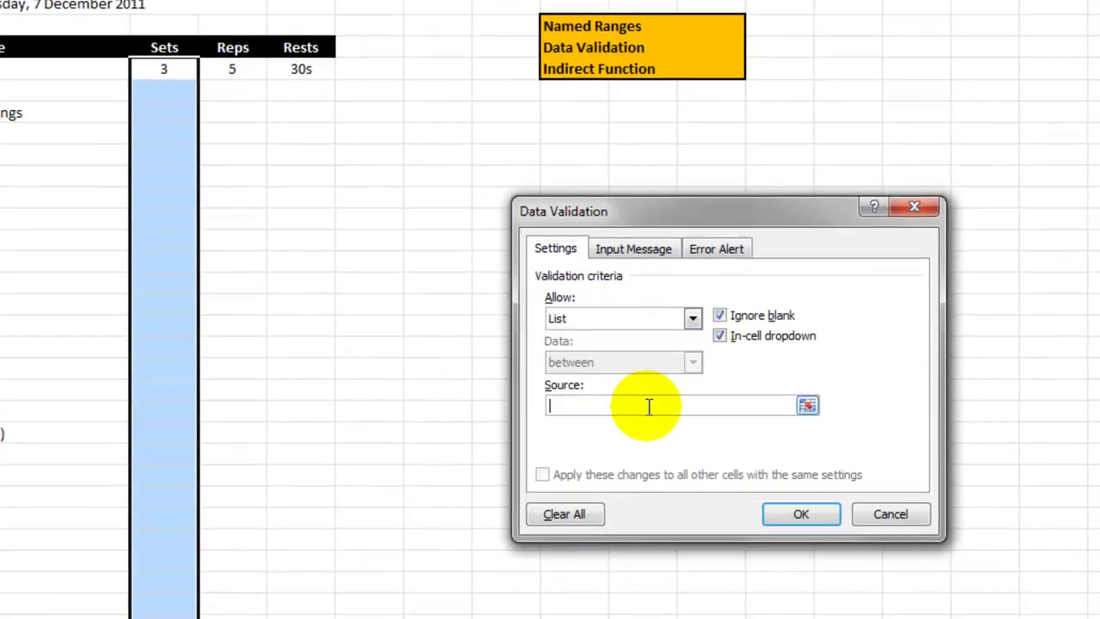
key("F3")
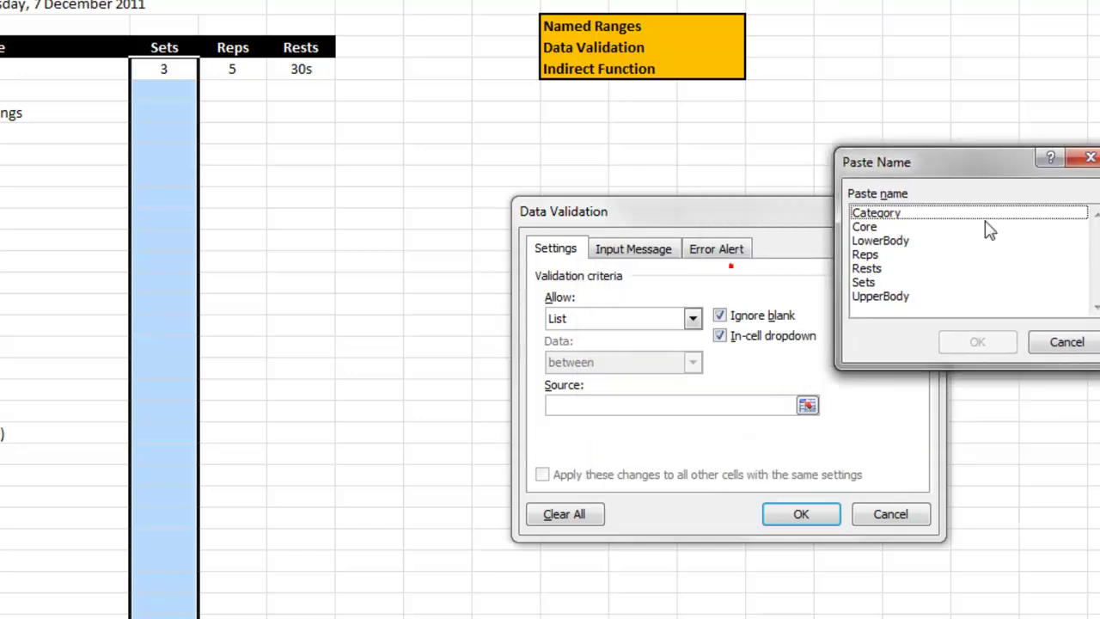
left_click(894, 282)
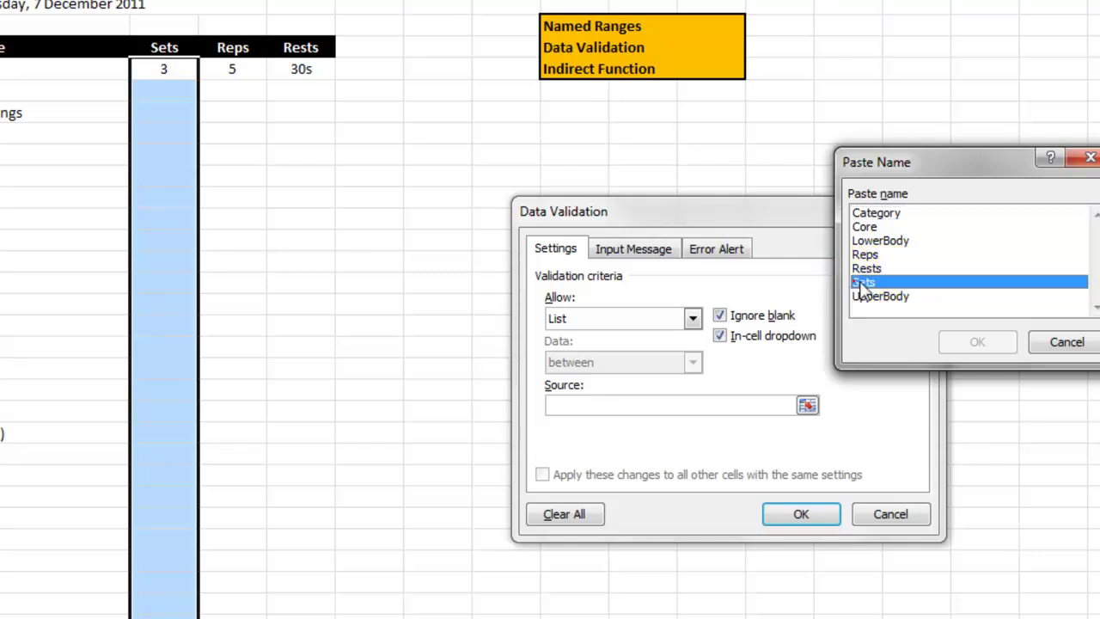
left_click(977, 342)
left_click(816, 516)
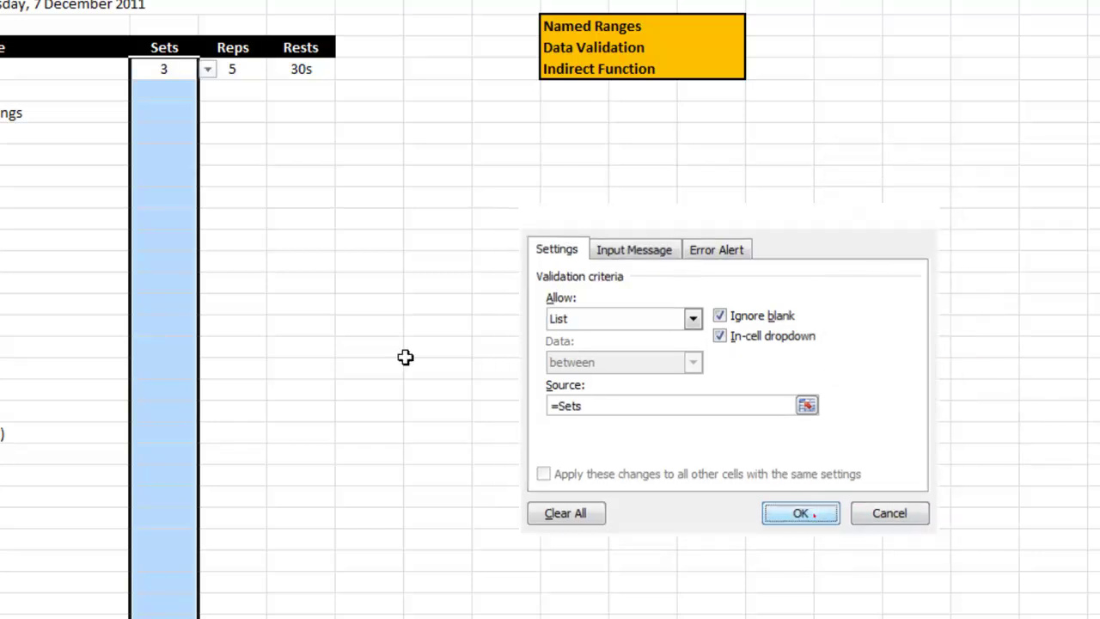
Add a list data validation using the named range Reps to the Reps column from D6 down
left_click(249, 70)
key("ctrl+shift+Down")
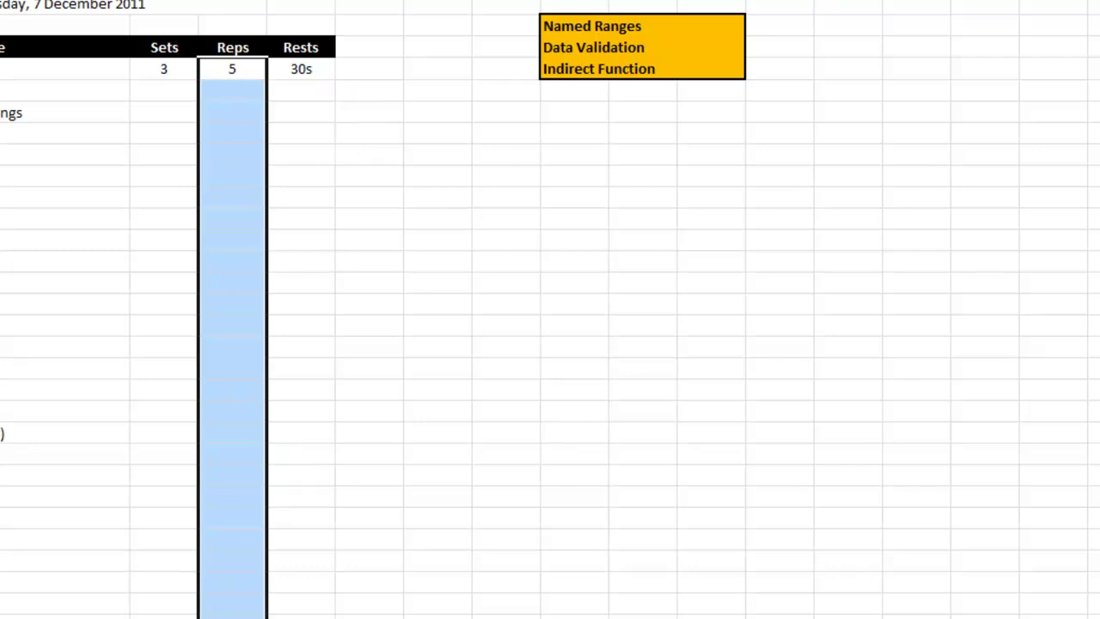
key("alt+d")
key("l")
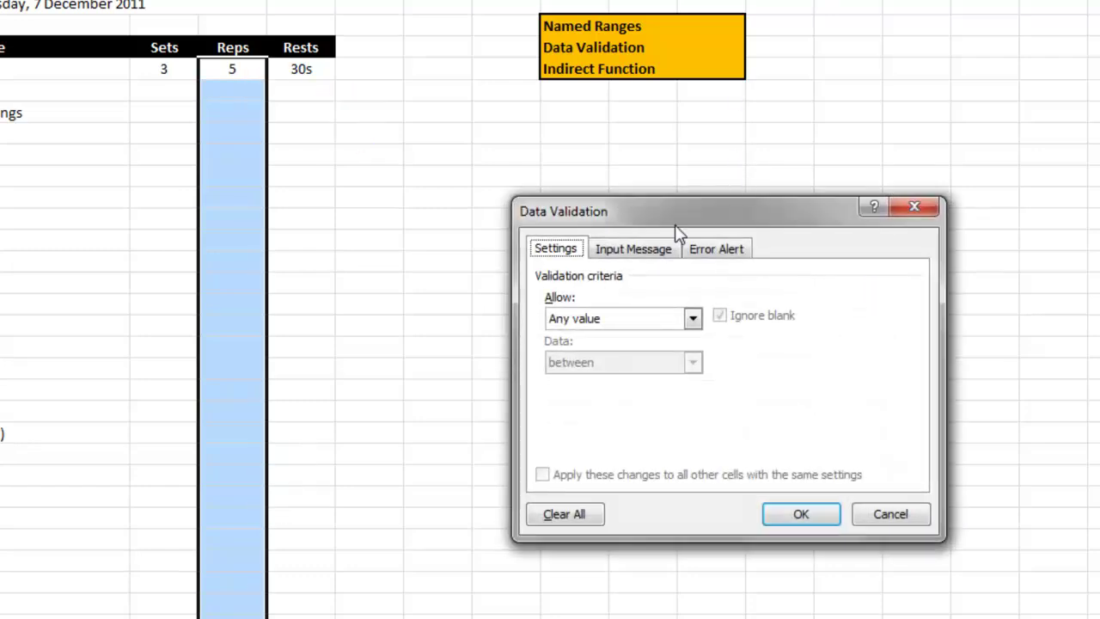
left_click(669, 317)
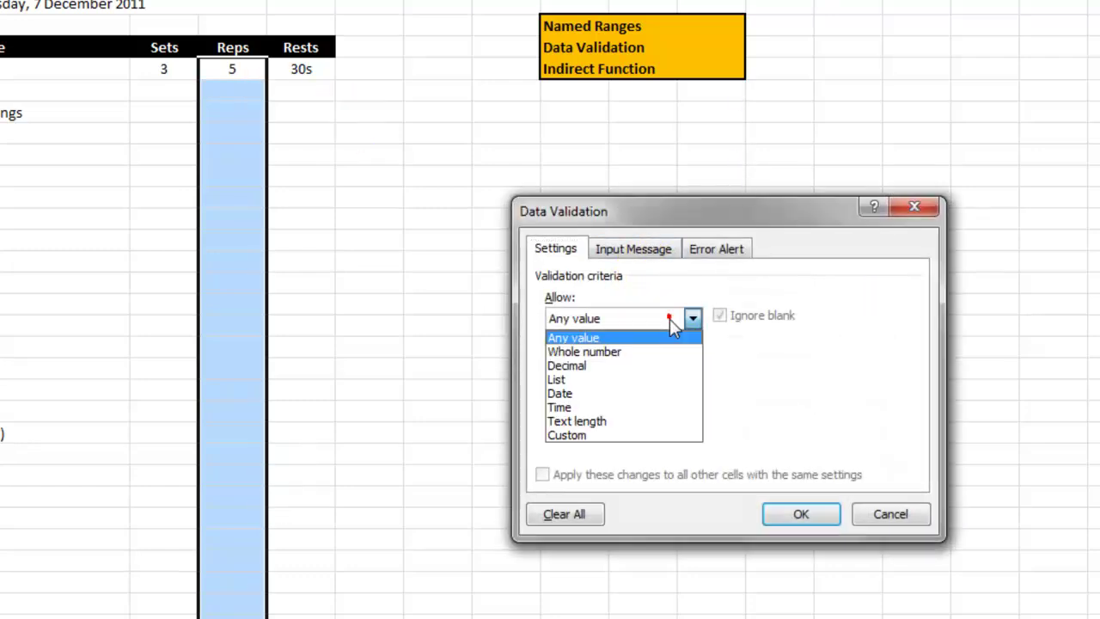
left_click(617, 379)
left_click(593, 404)
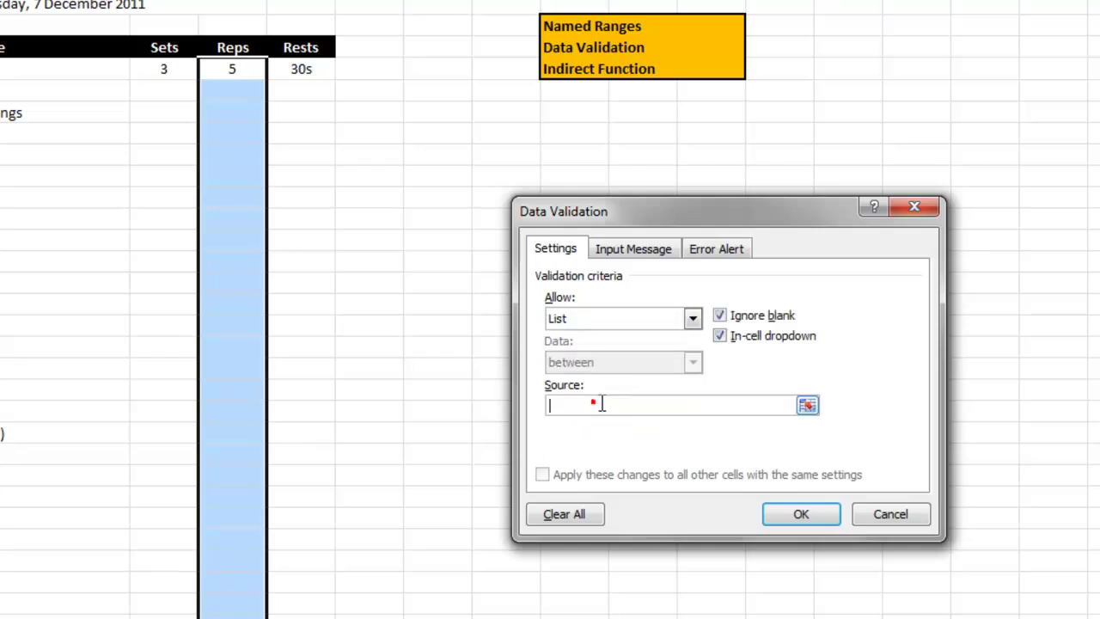
key("F3")
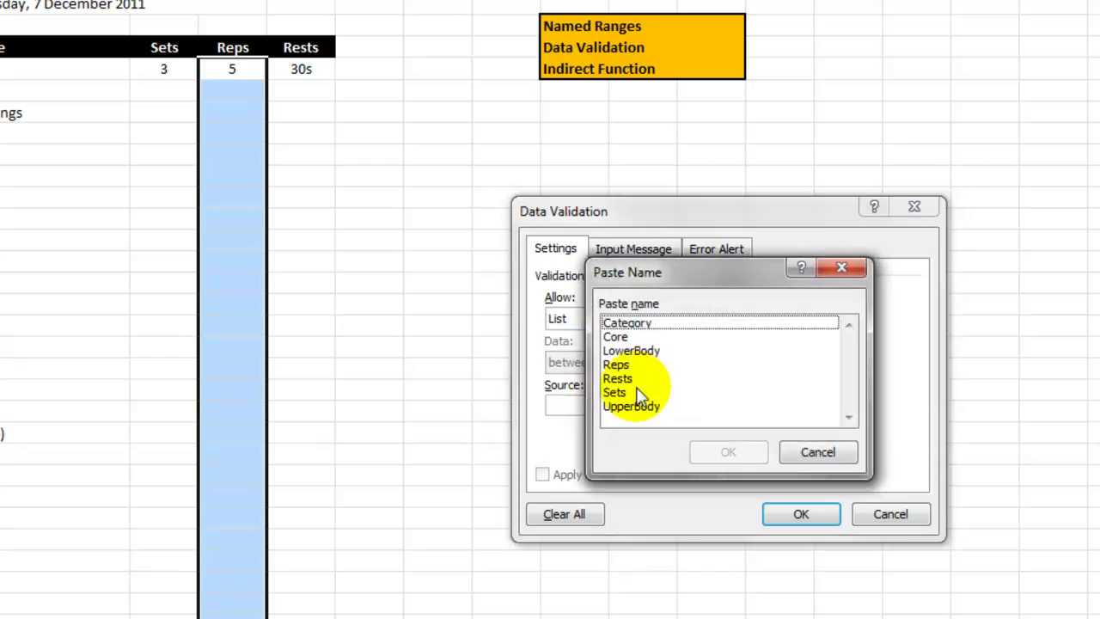
left_click(623, 352)
left_click(623, 364)
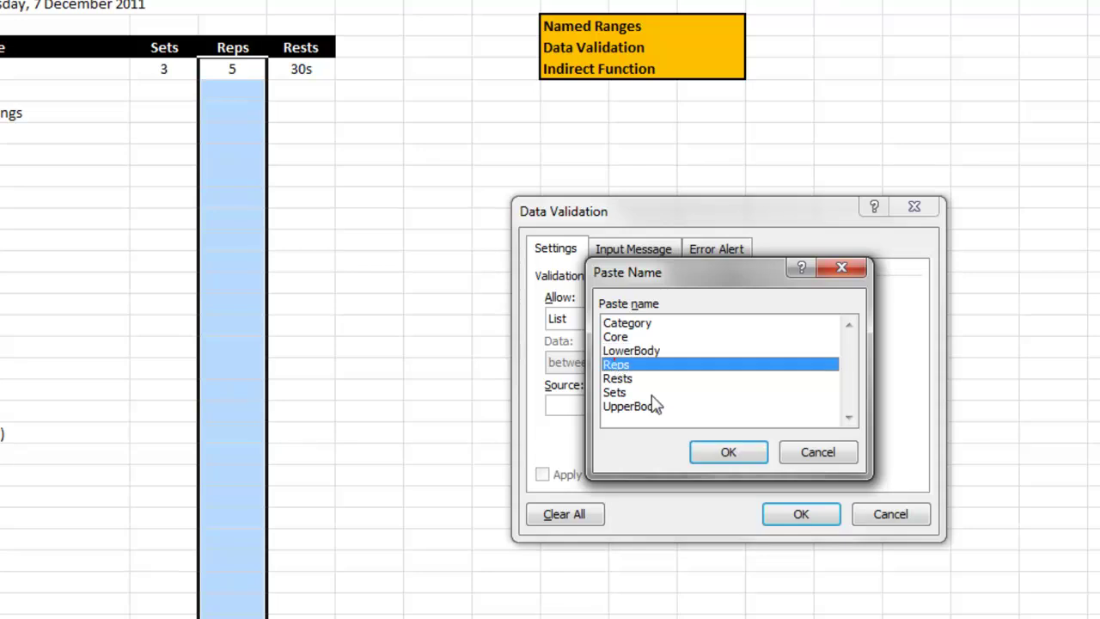
left_click(695, 450)
left_click(799, 514)
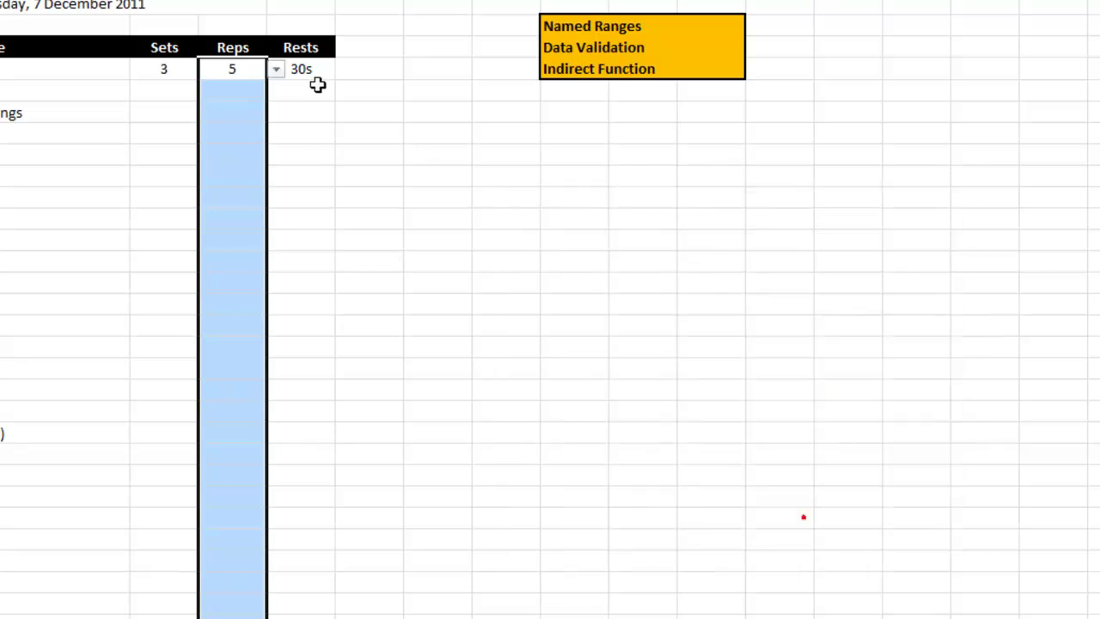
Add a list data validation with source =Rests to the Rests column from E6 down
left_click_drag(316, 71, 313, 618)
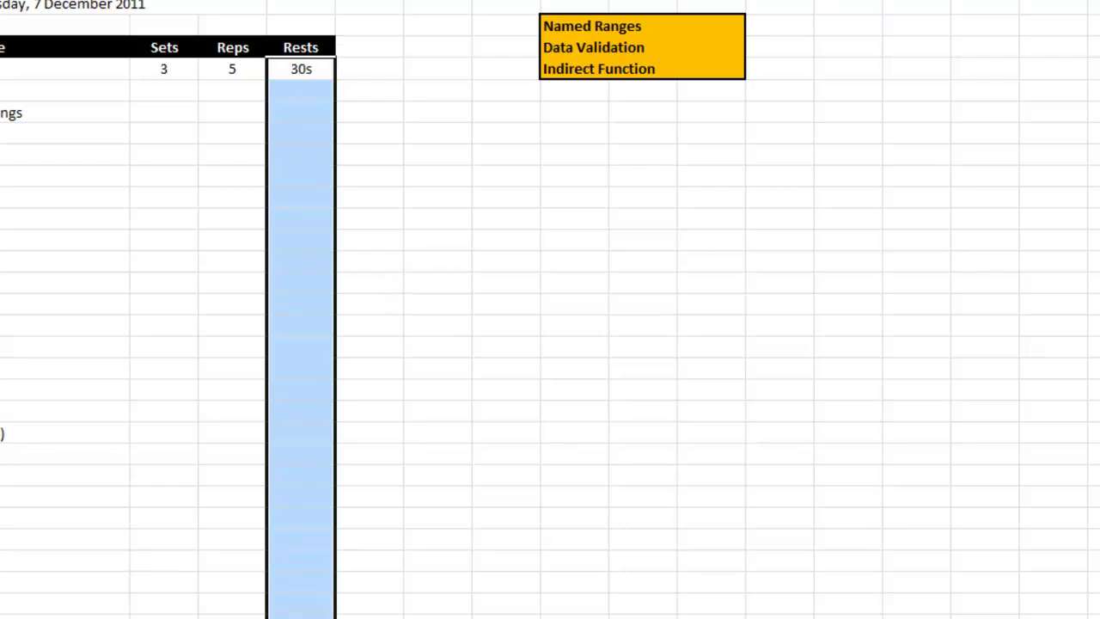
key("alt+d")
key("l")
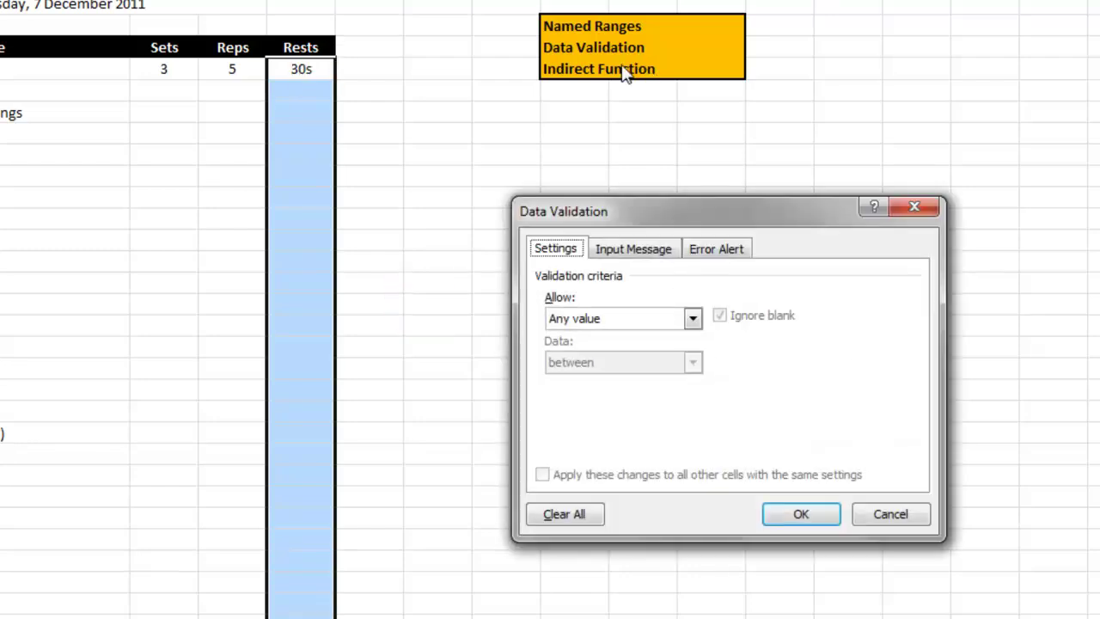
left_click(627, 320)
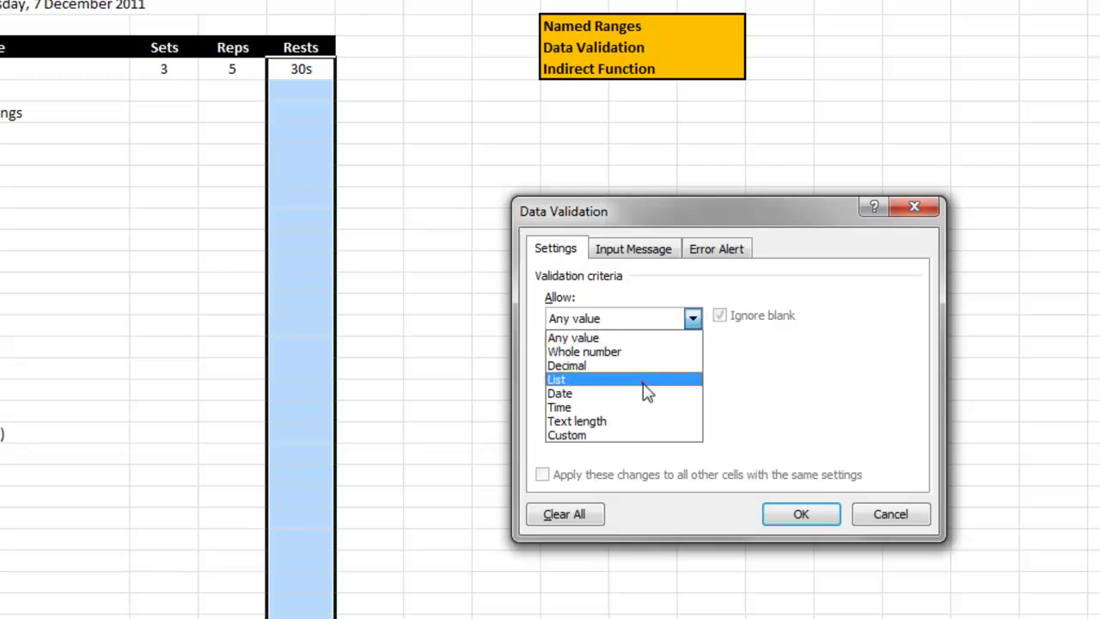
left_click(642, 381)
left_click(626, 410)
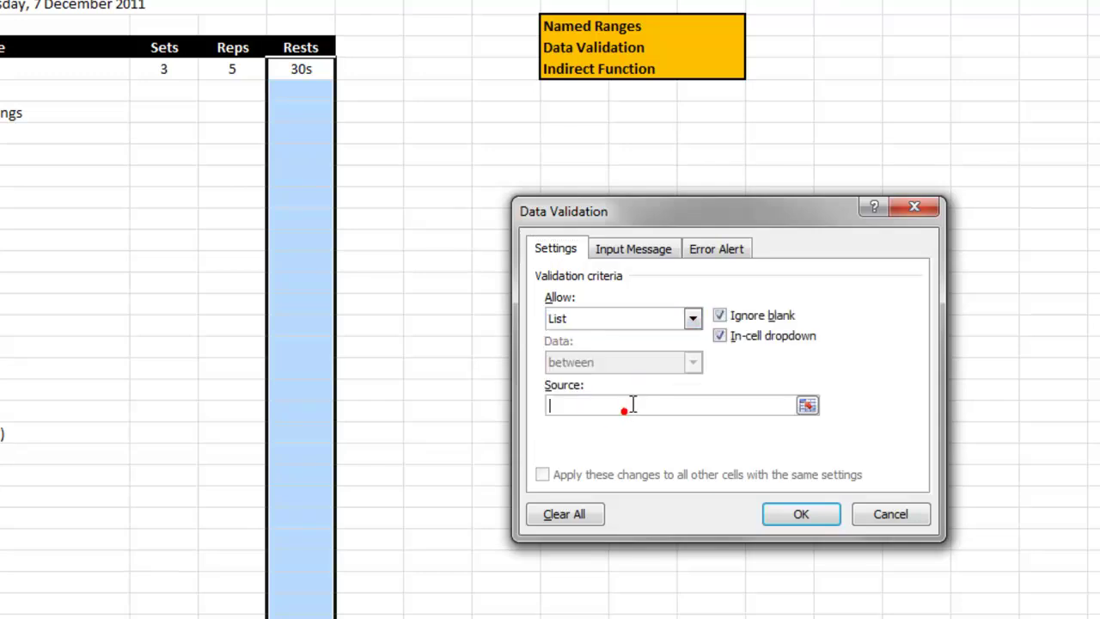
key("F3")
left_click(632, 379)
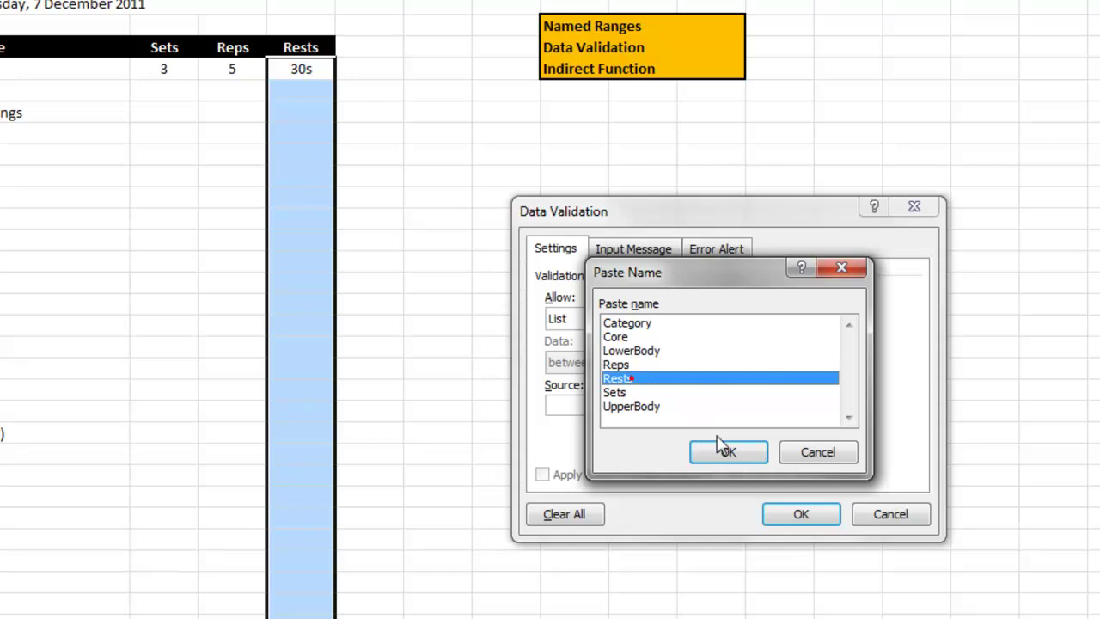
left_click(728, 454)
left_click(799, 514)
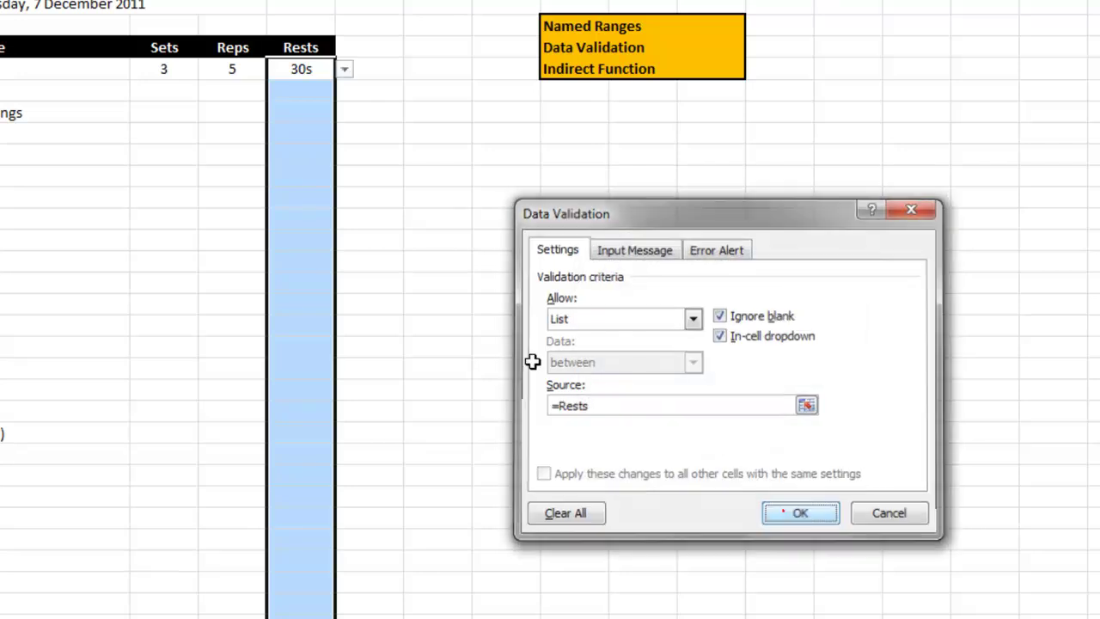
From the dropdowns in row 7, choose 7 sets, 6 reps and 60s rest for Weighted Chin Ups
left_click(146, 89)
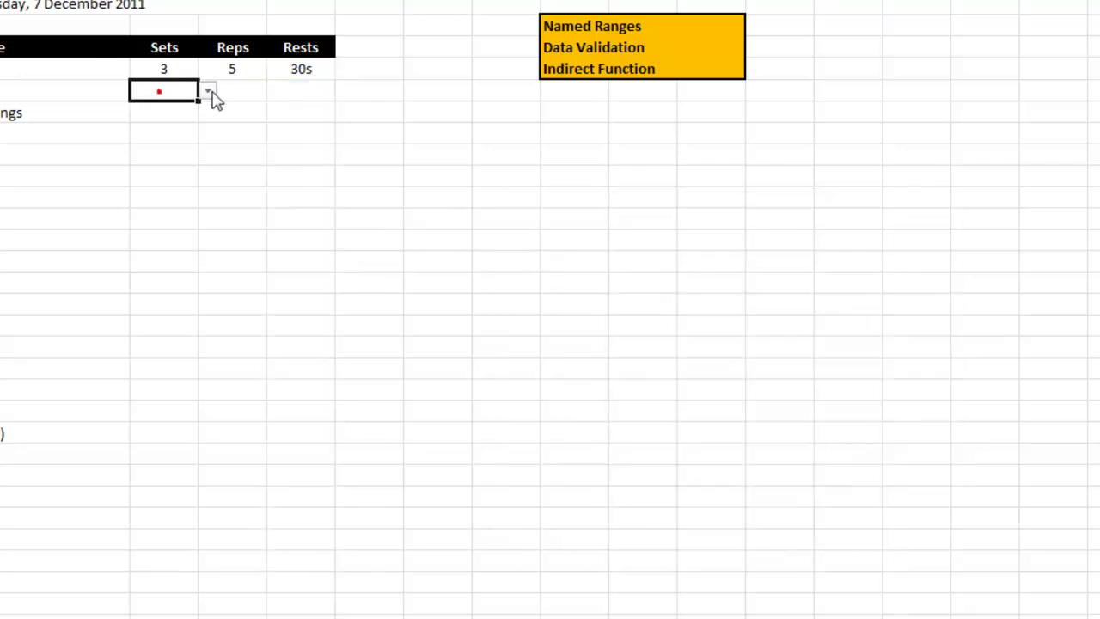
left_click(209, 91)
left_click(159, 149)
left_click(244, 95)
left_click(275, 91)
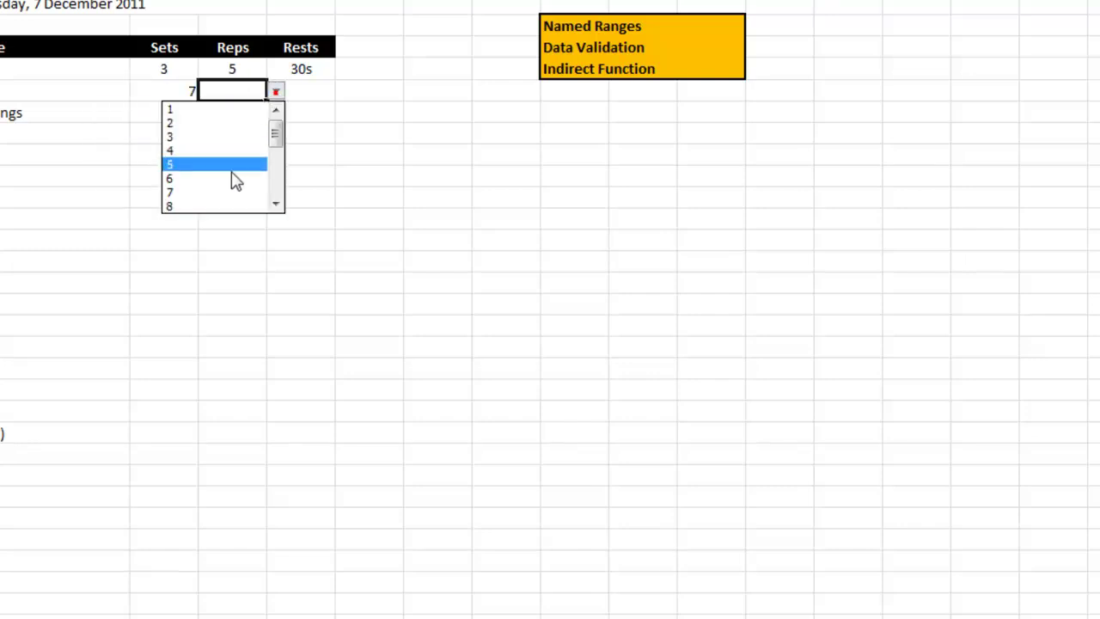
left_click(232, 178)
left_click(310, 91)
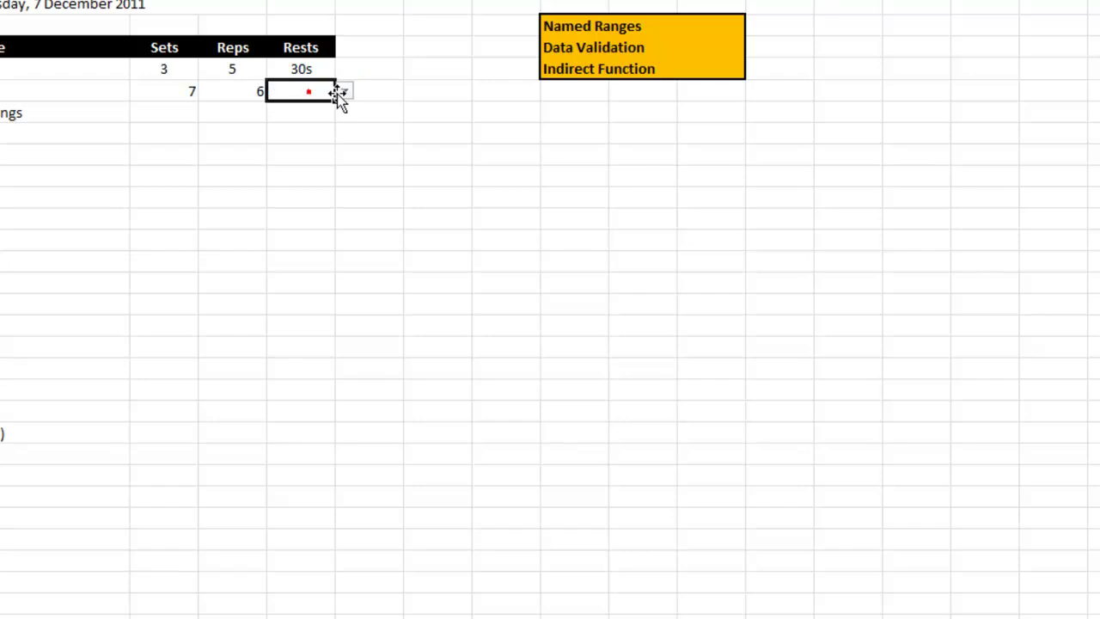
left_click(343, 91)
left_click(320, 140)
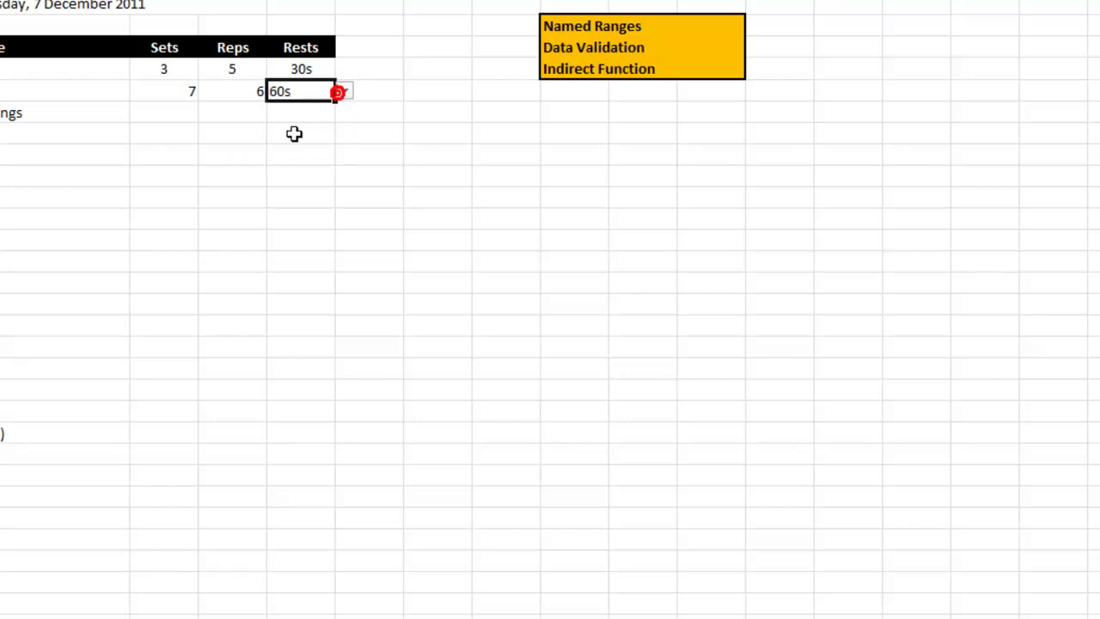
Centre the contents of the Sets, Reps and Rests columns, C to E
left_click_drag(467, 78, 398, 78)
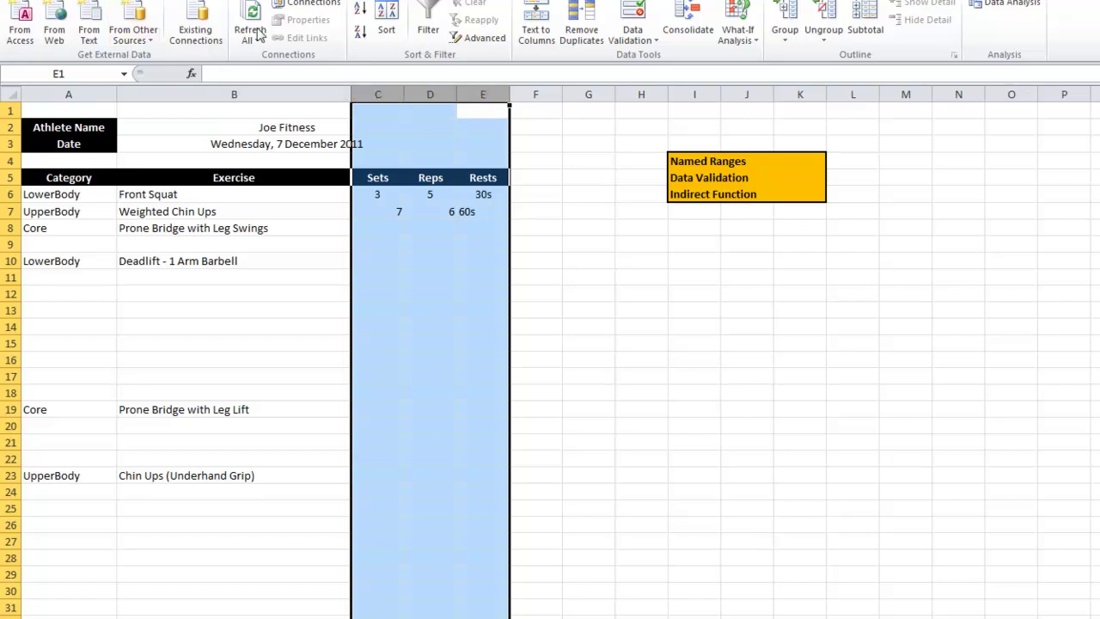
scroll(258, 35, "up", 4)
left_click(330, 32)
left_click(414, 392)
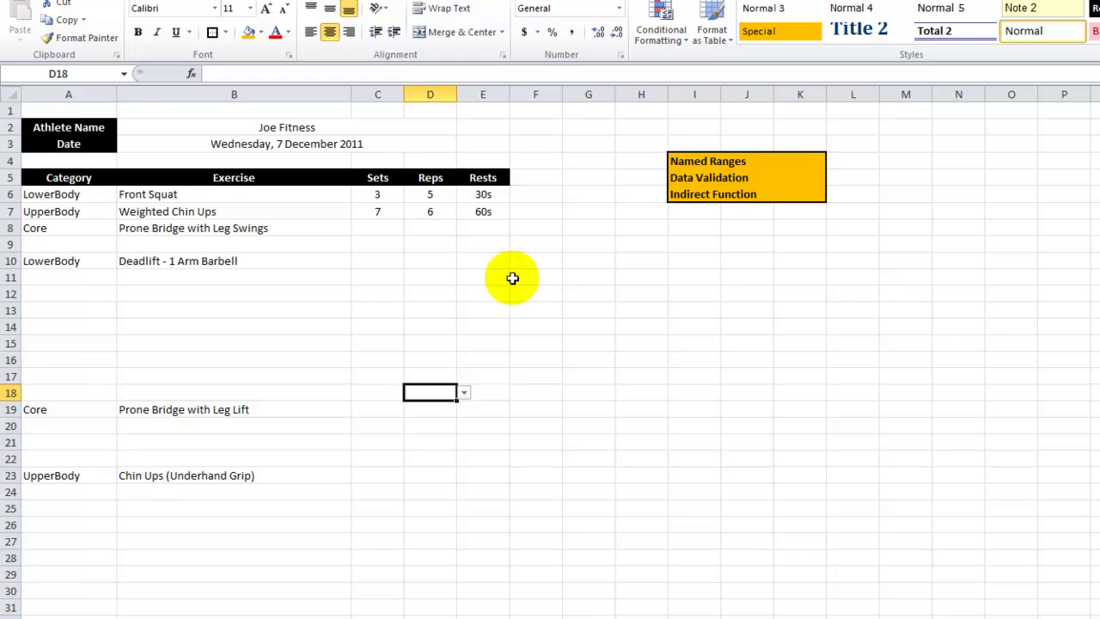
left_click(683, 162)
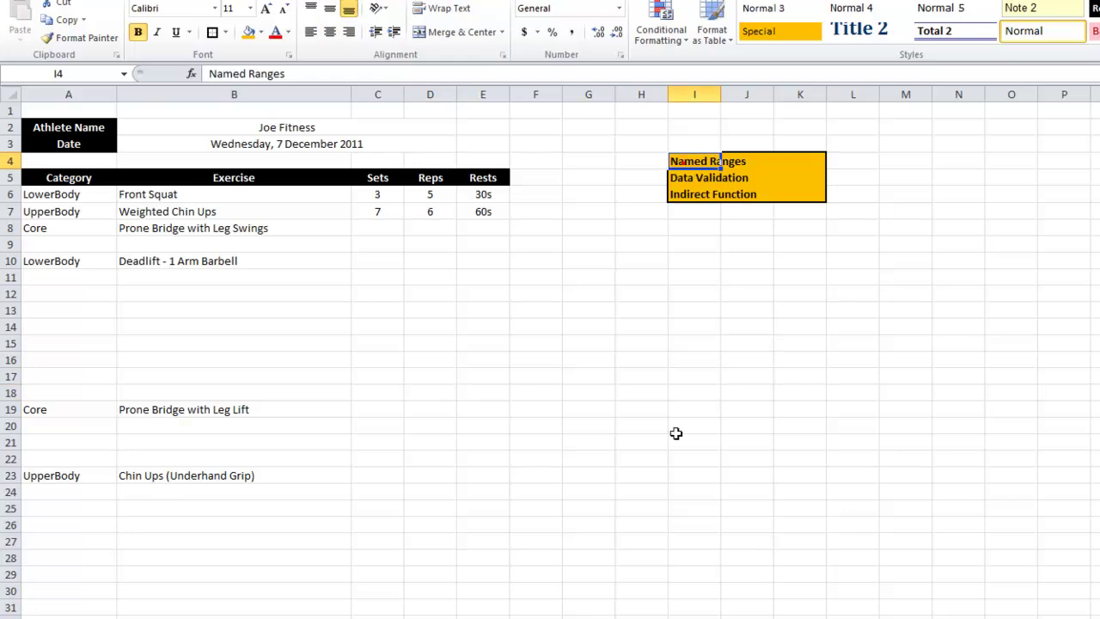
left_click(690, 276)
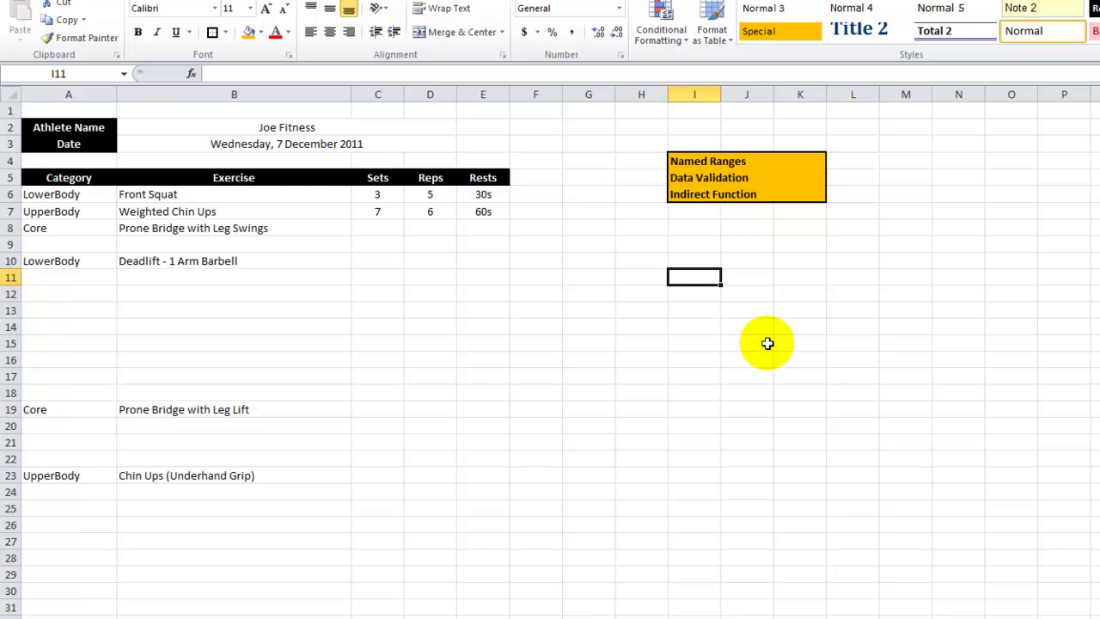
In row 14, choose the category UpperBody and the exercise Chin Ups (Underhand Grip) from the dropdowns
left_click(99, 325)
left_click(124, 327)
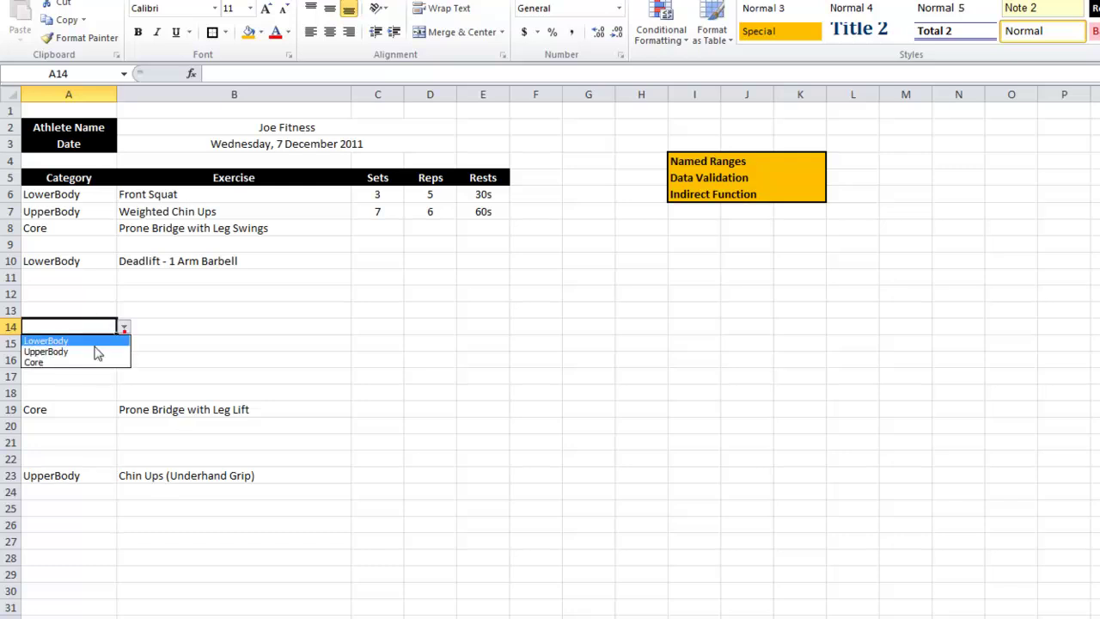
left_click(91, 351)
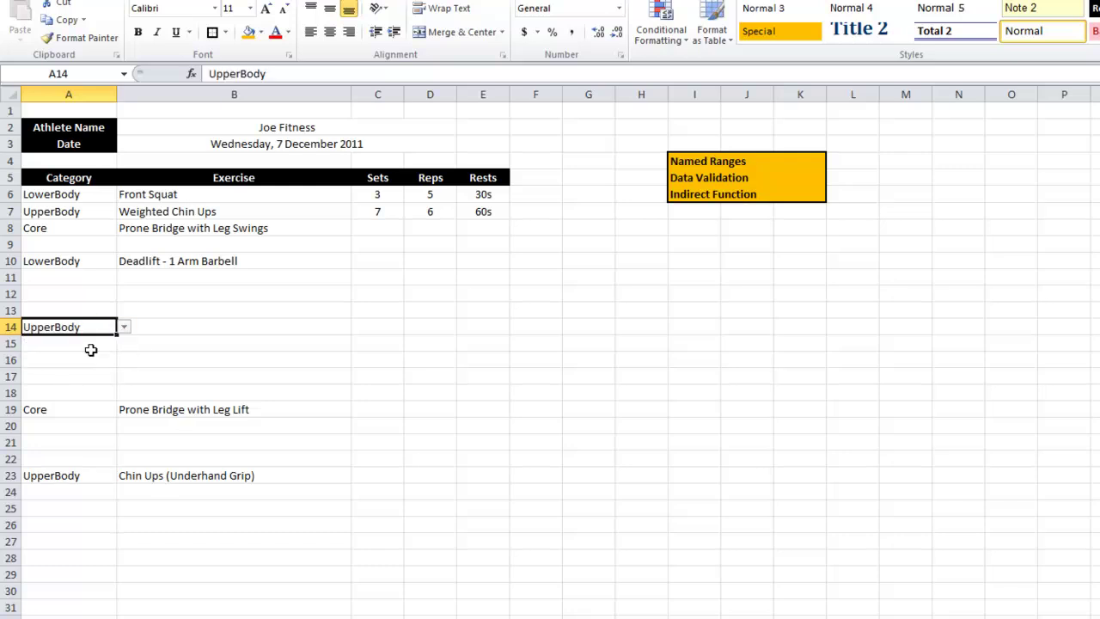
left_click(168, 327)
left_click(358, 329)
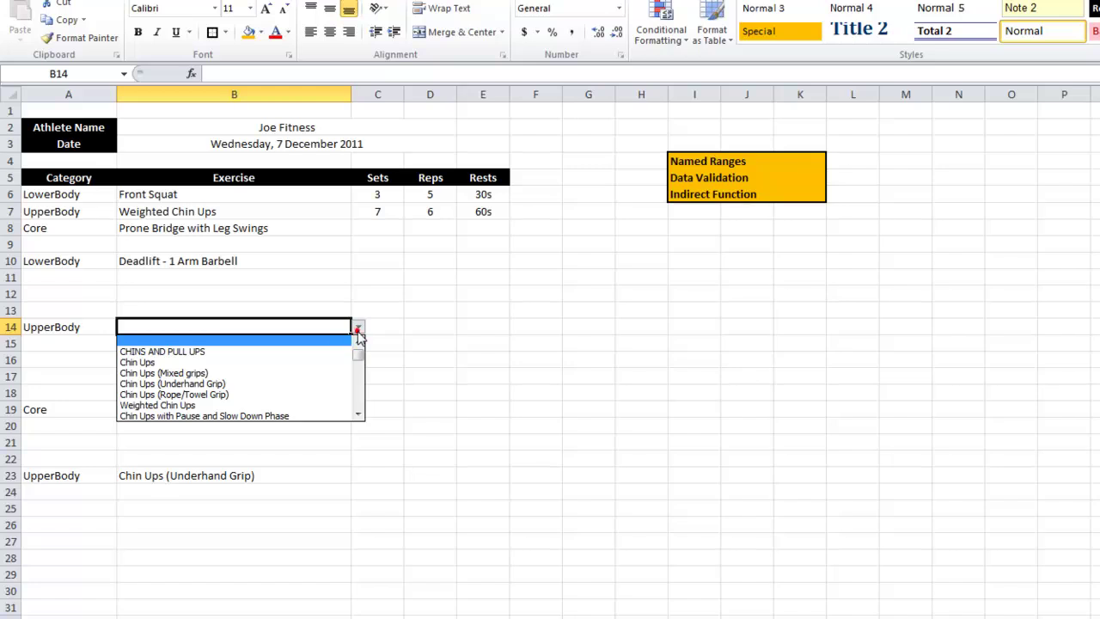
left_click(275, 384)
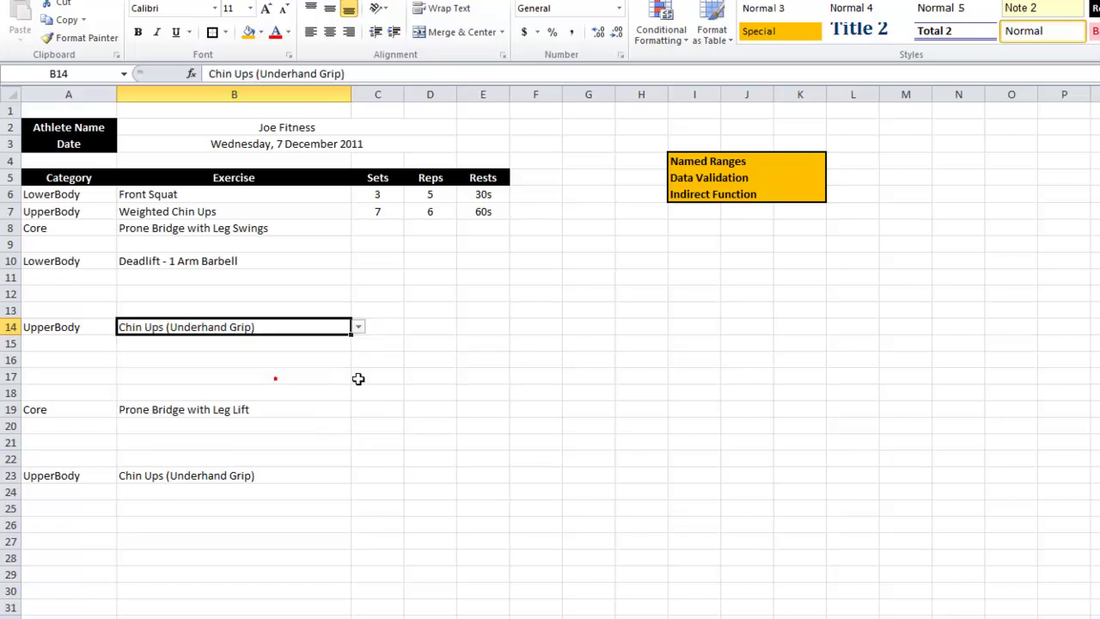
left_click(55, 361)
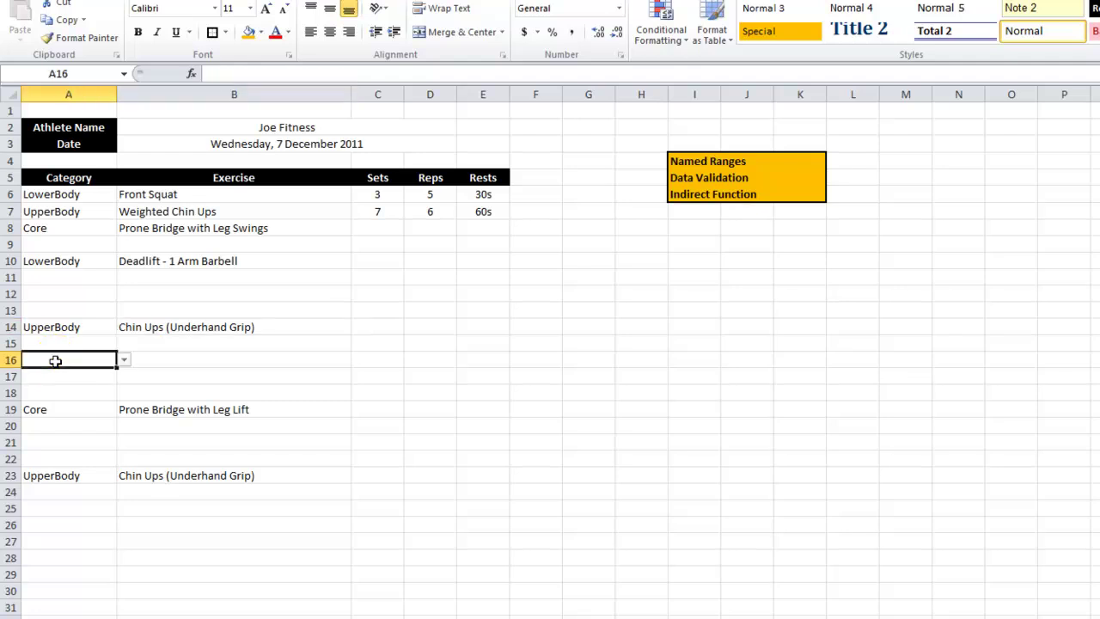
left_click(55, 361)
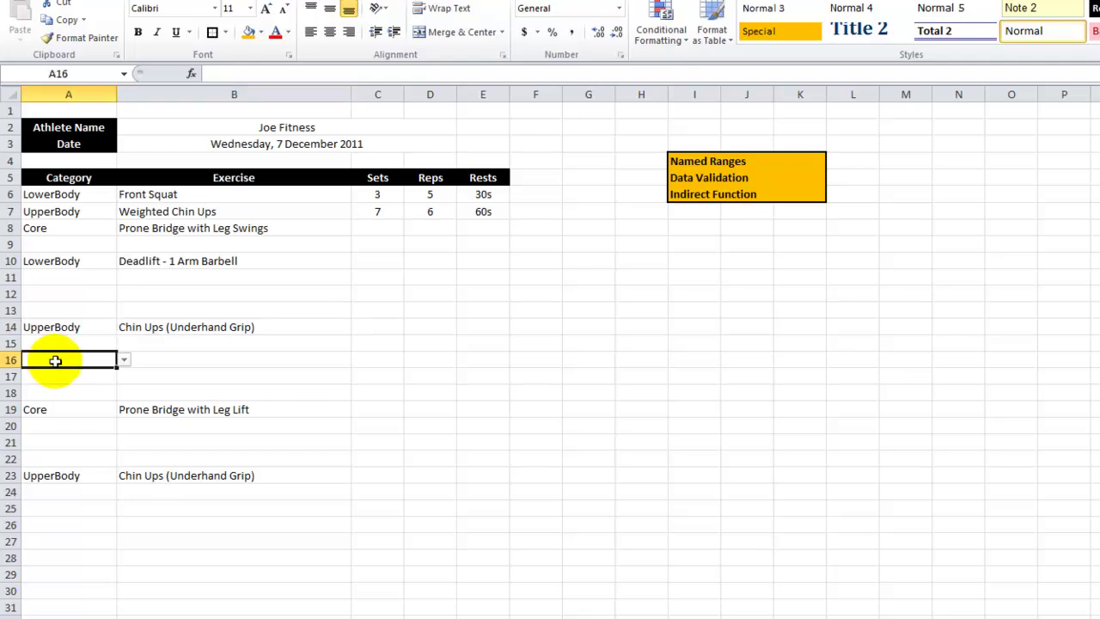